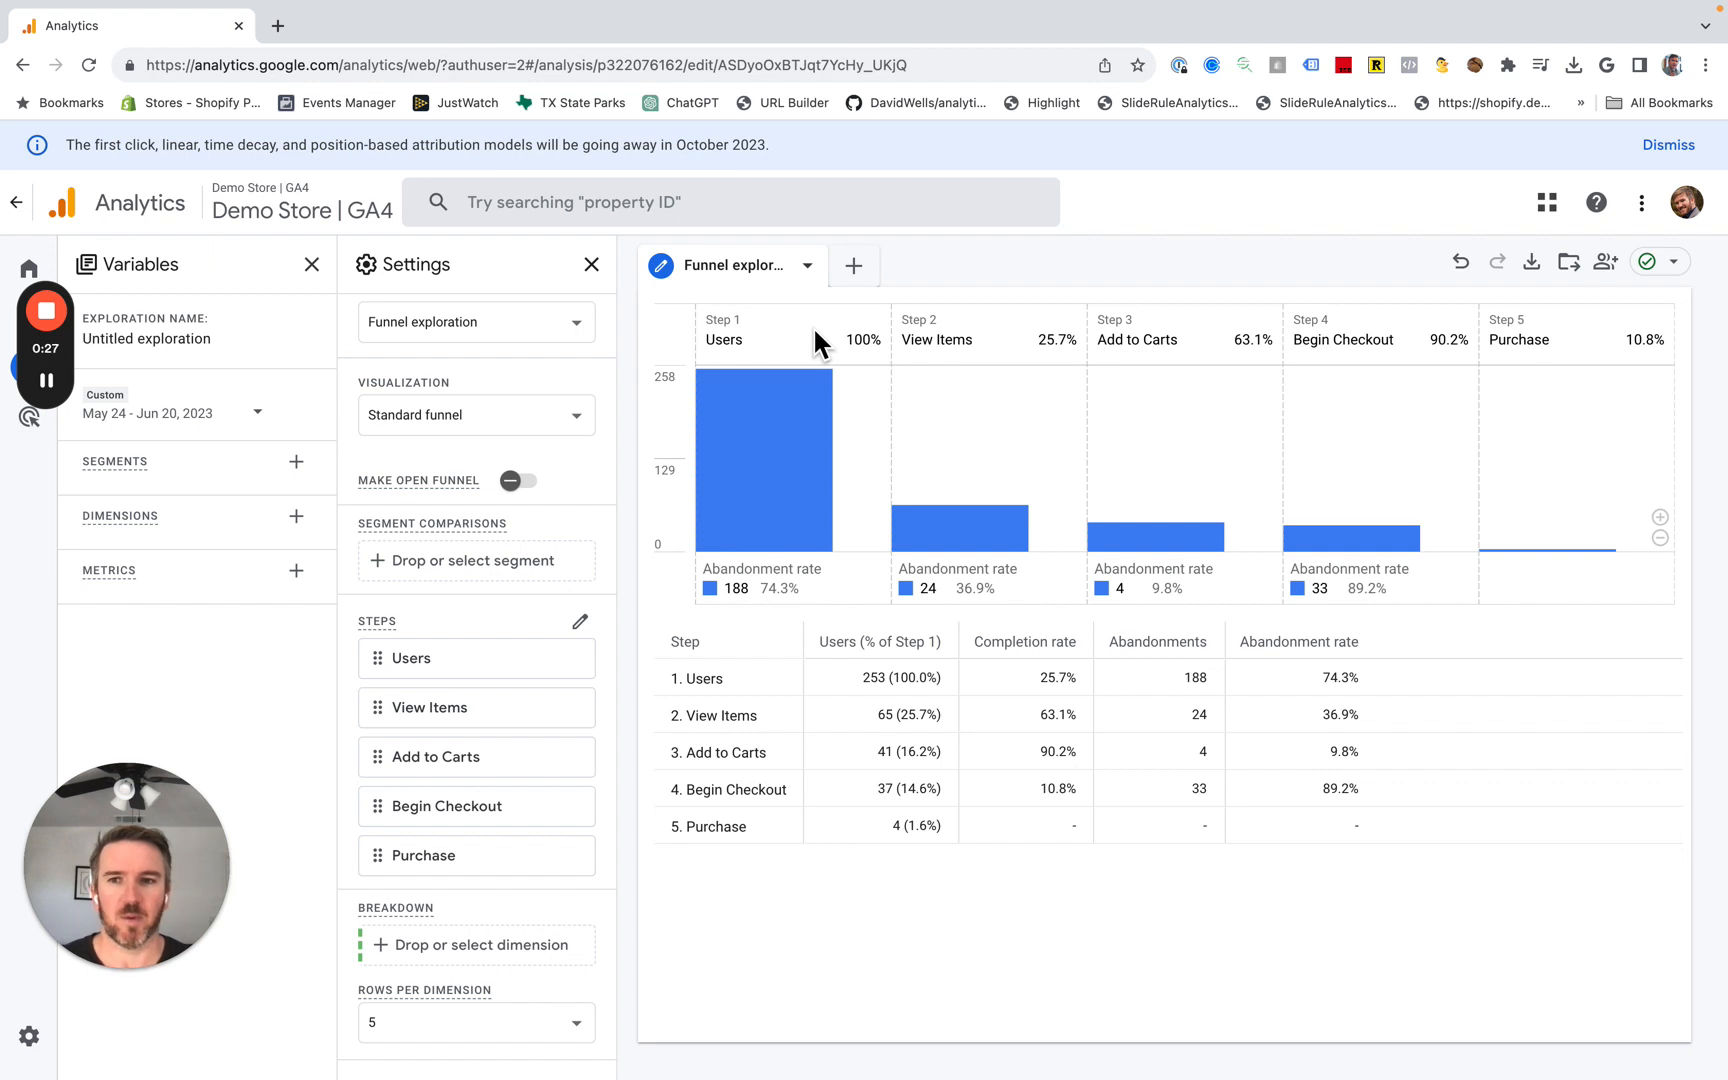
- Add a new Funnel exploration tab to the exploration and open its funnel steps for editing
left_click(860, 268)
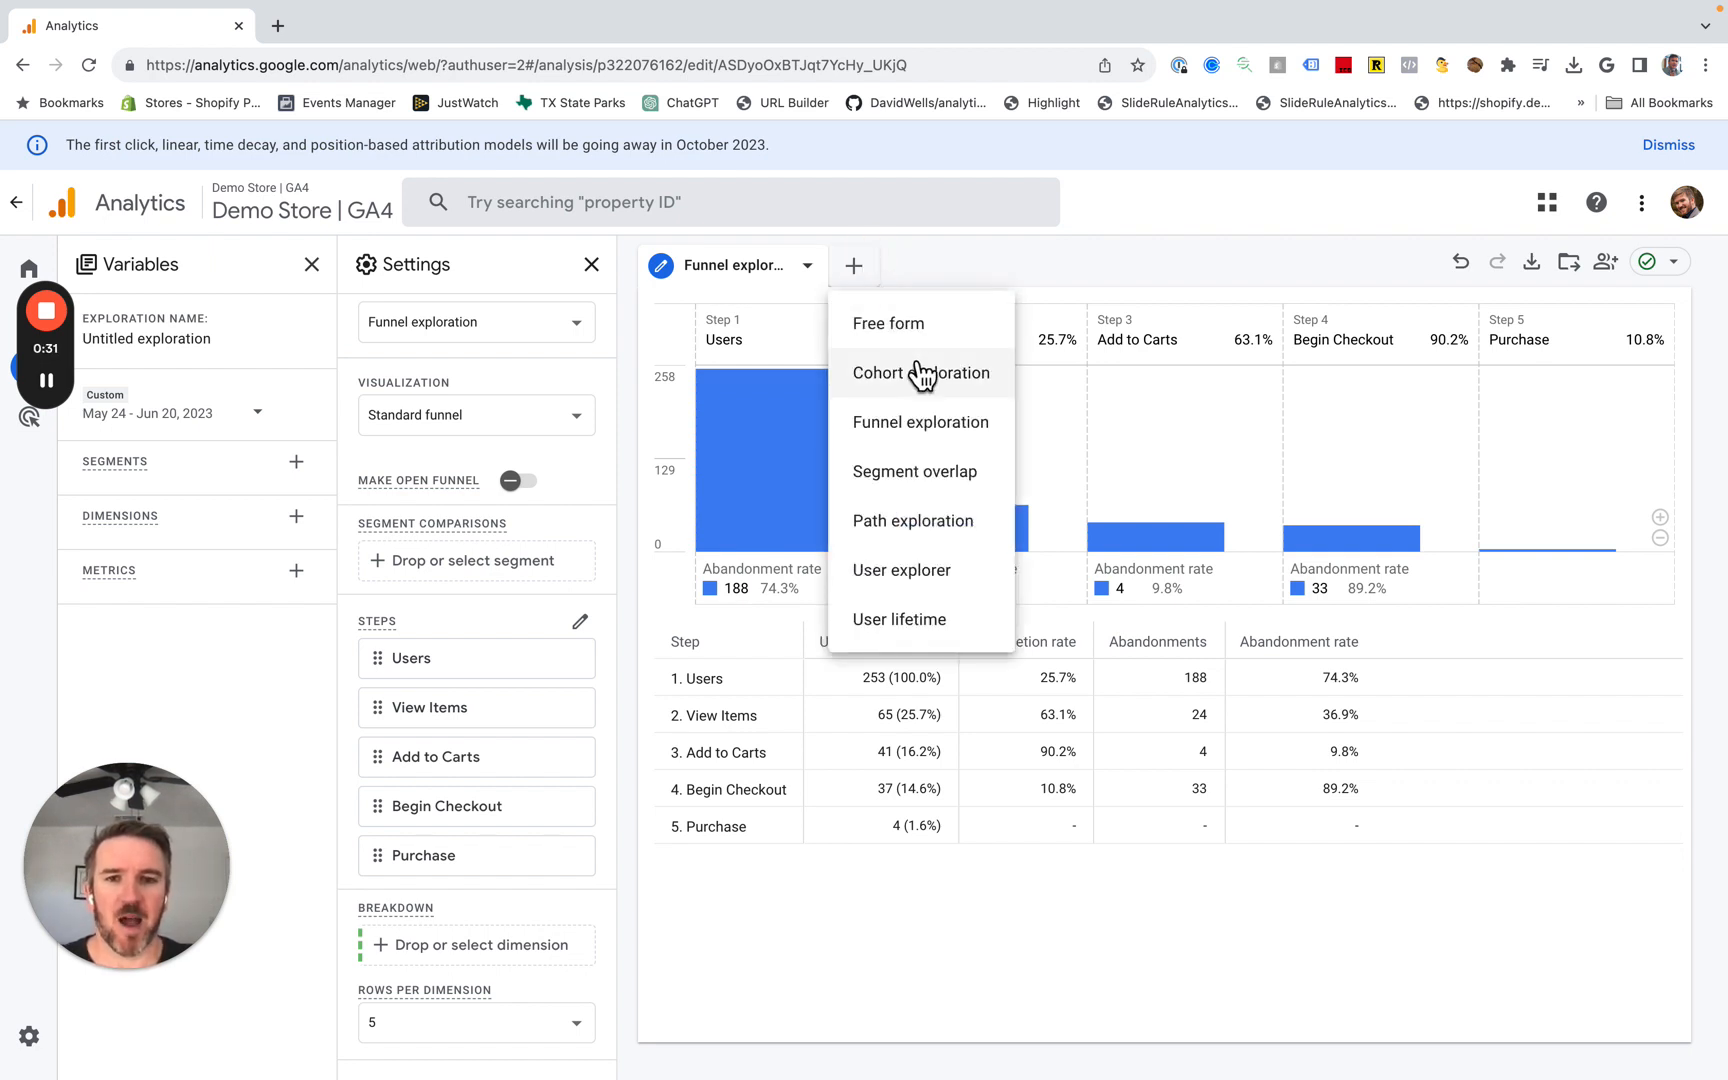
left_click(922, 448)
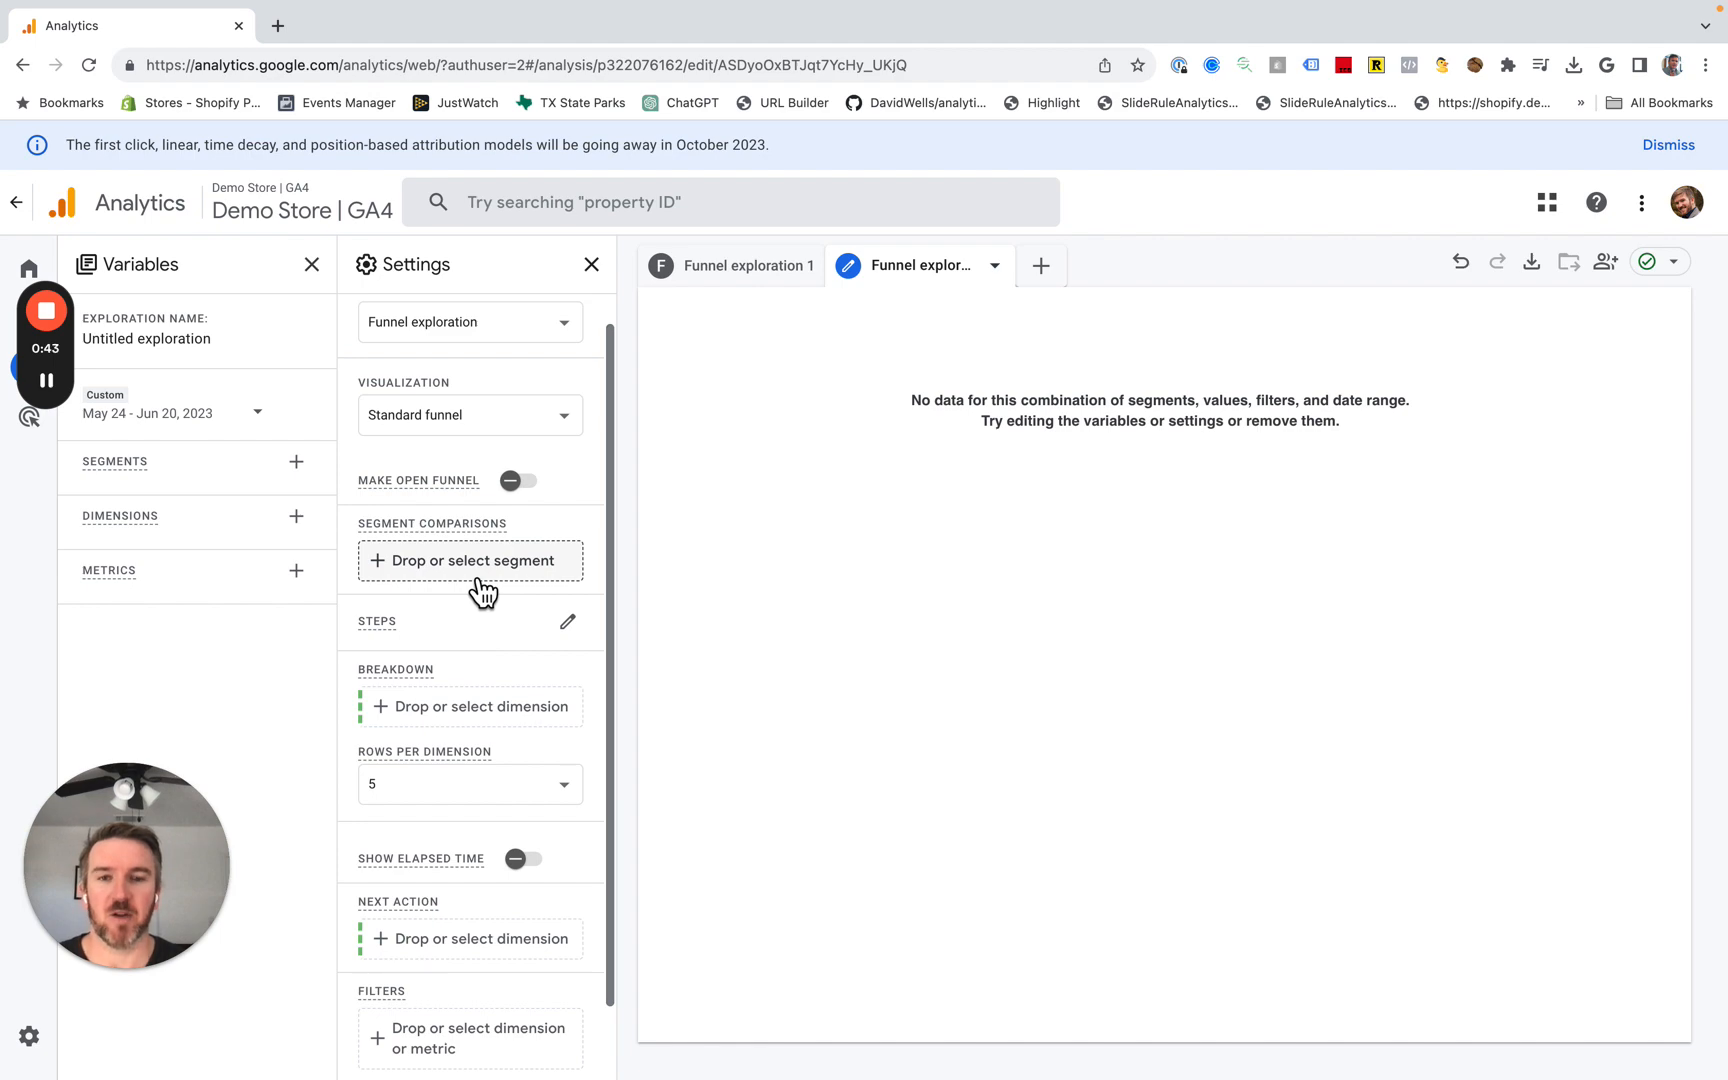
left_click(562, 626)
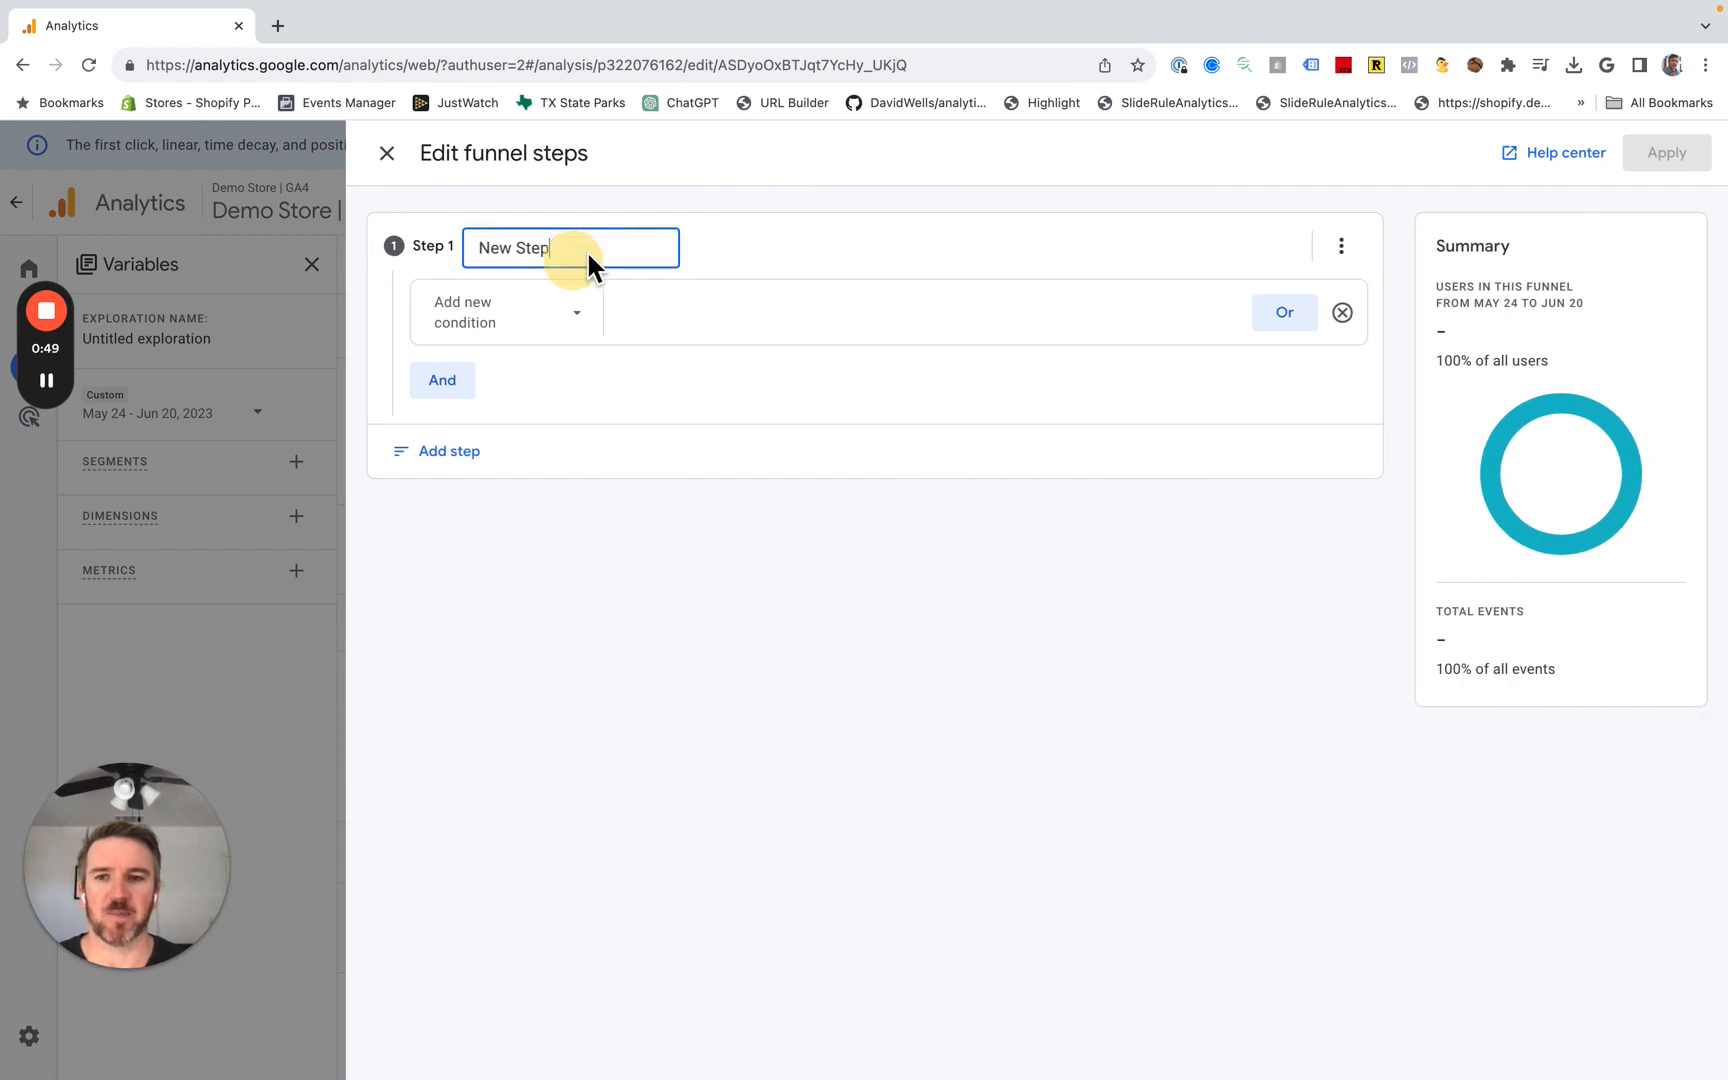
- Name the first funnel step Users and set its condition to the page_view event
left_click_drag(586, 248, 478, 248)
type("Users")
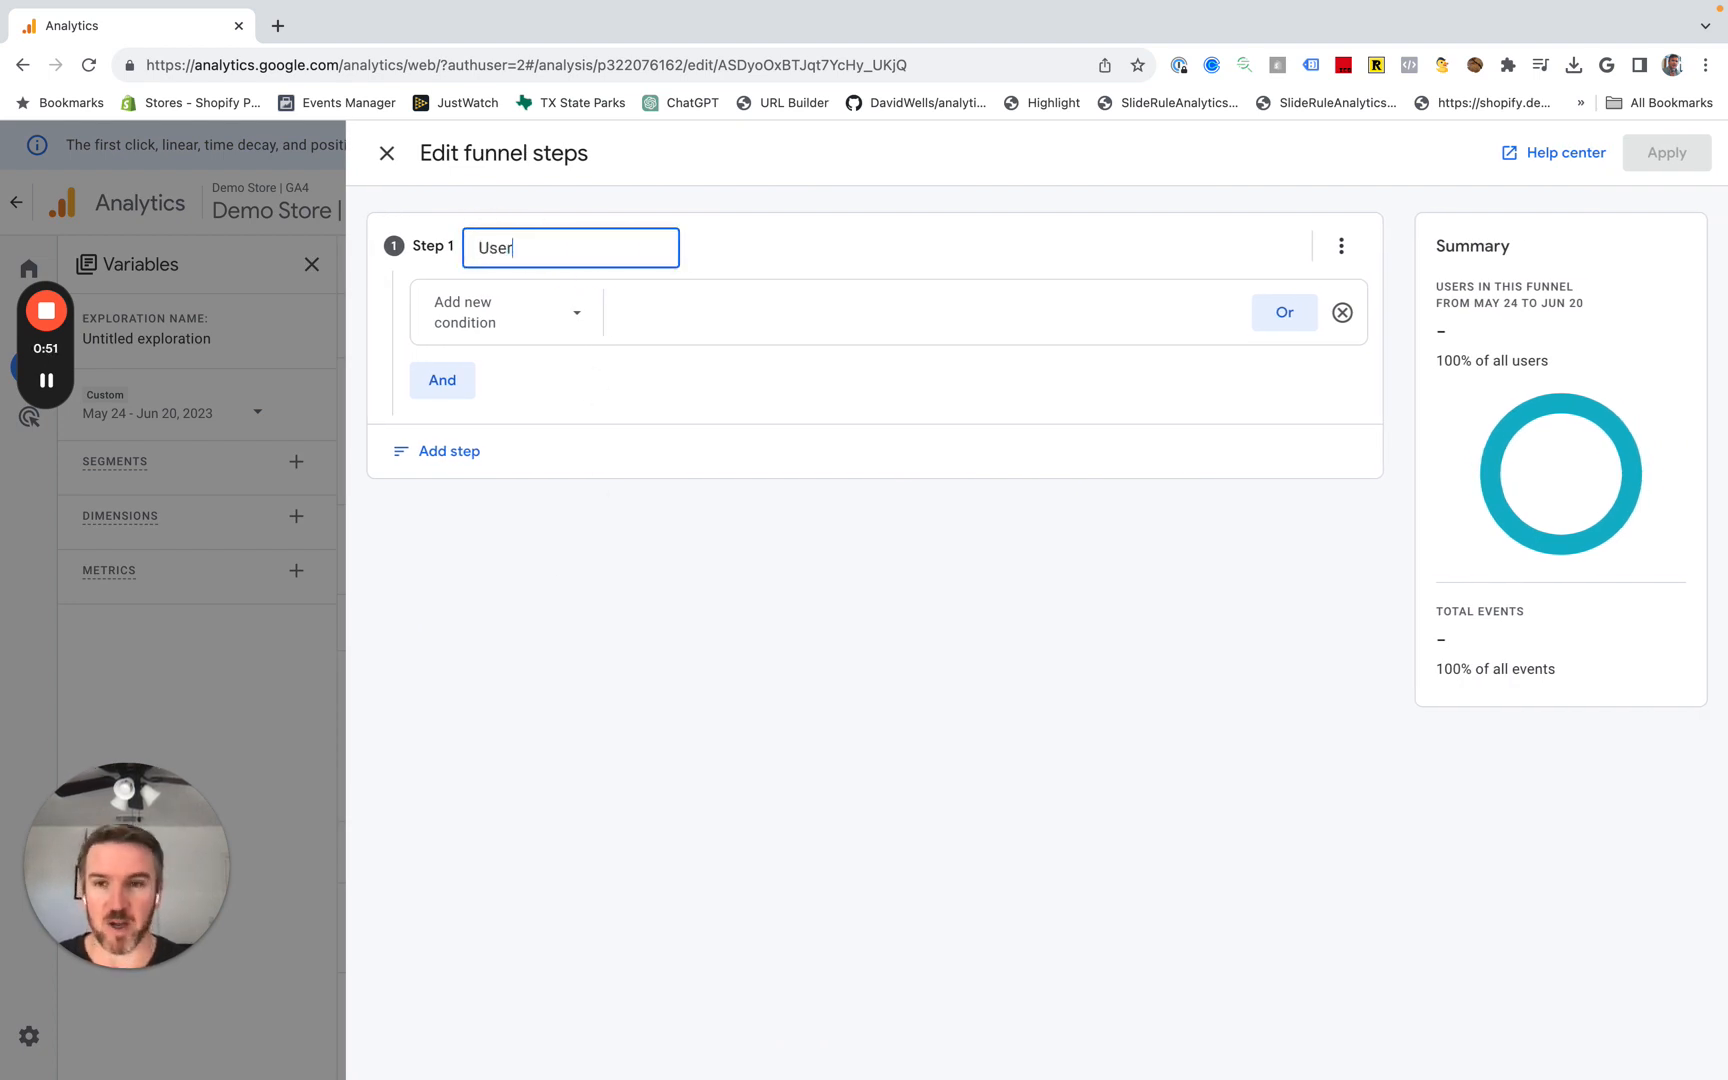
left_click(490, 312)
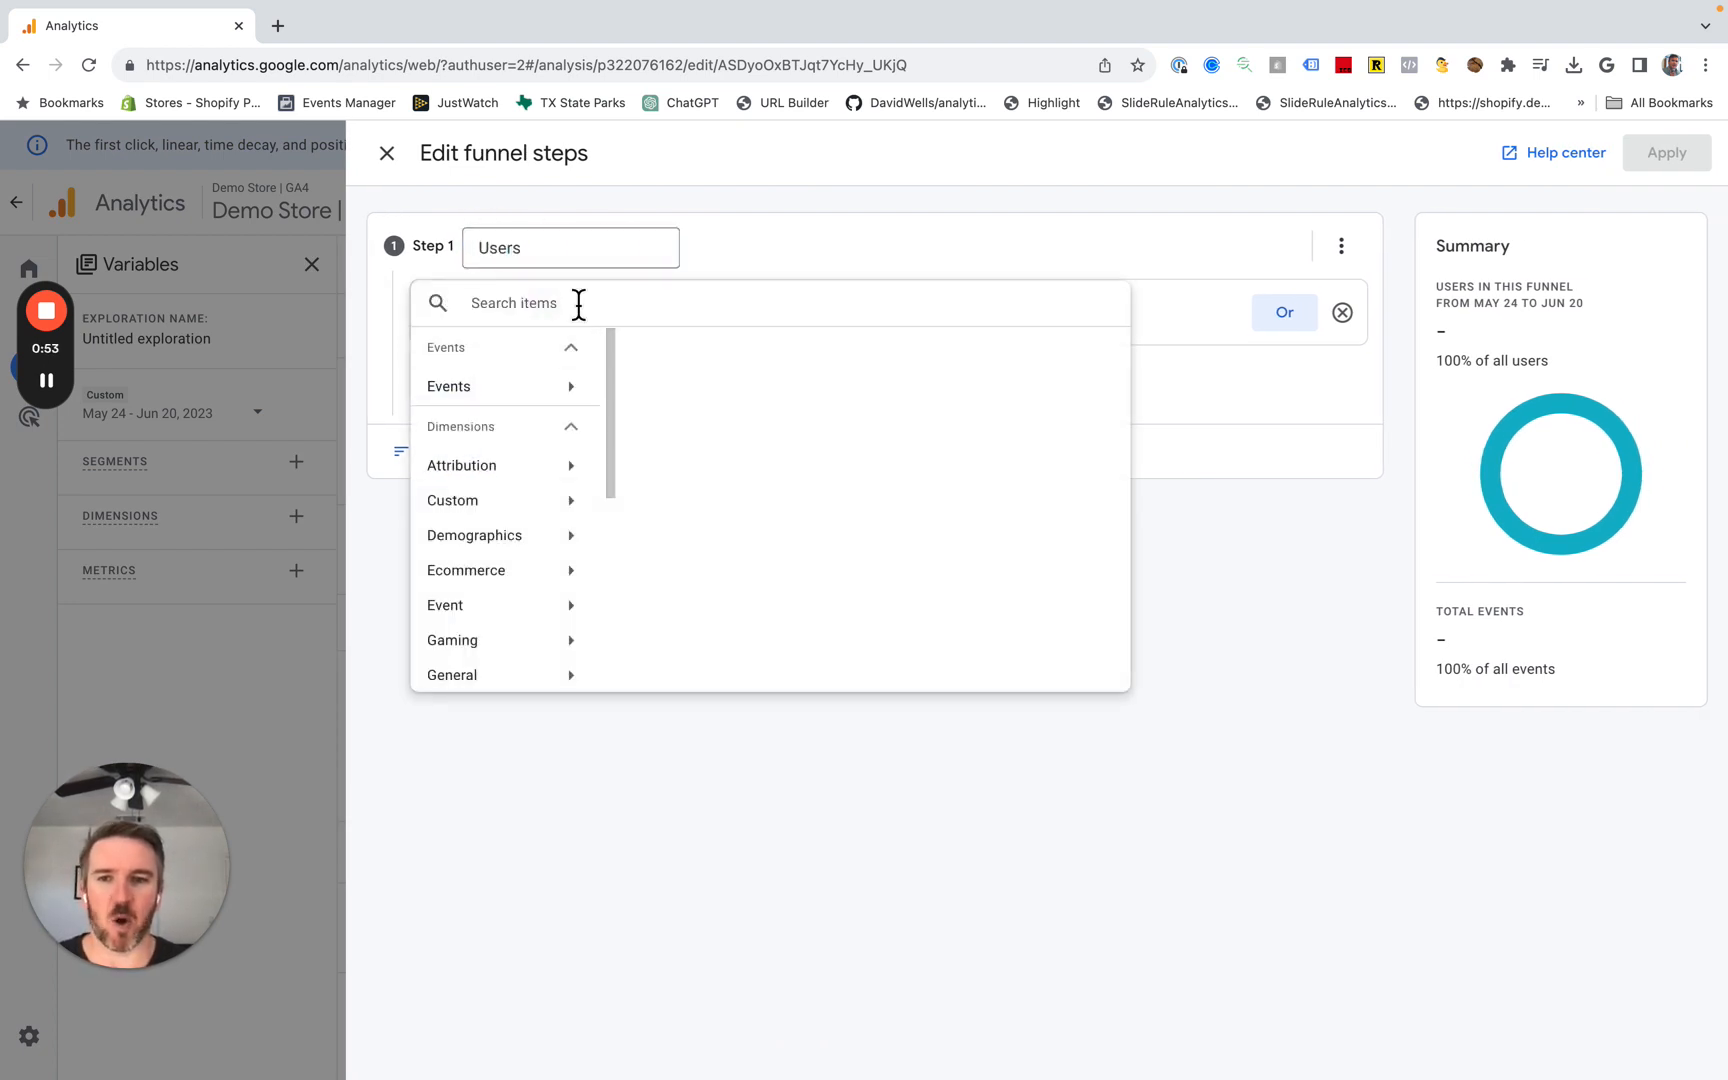
type("pag")
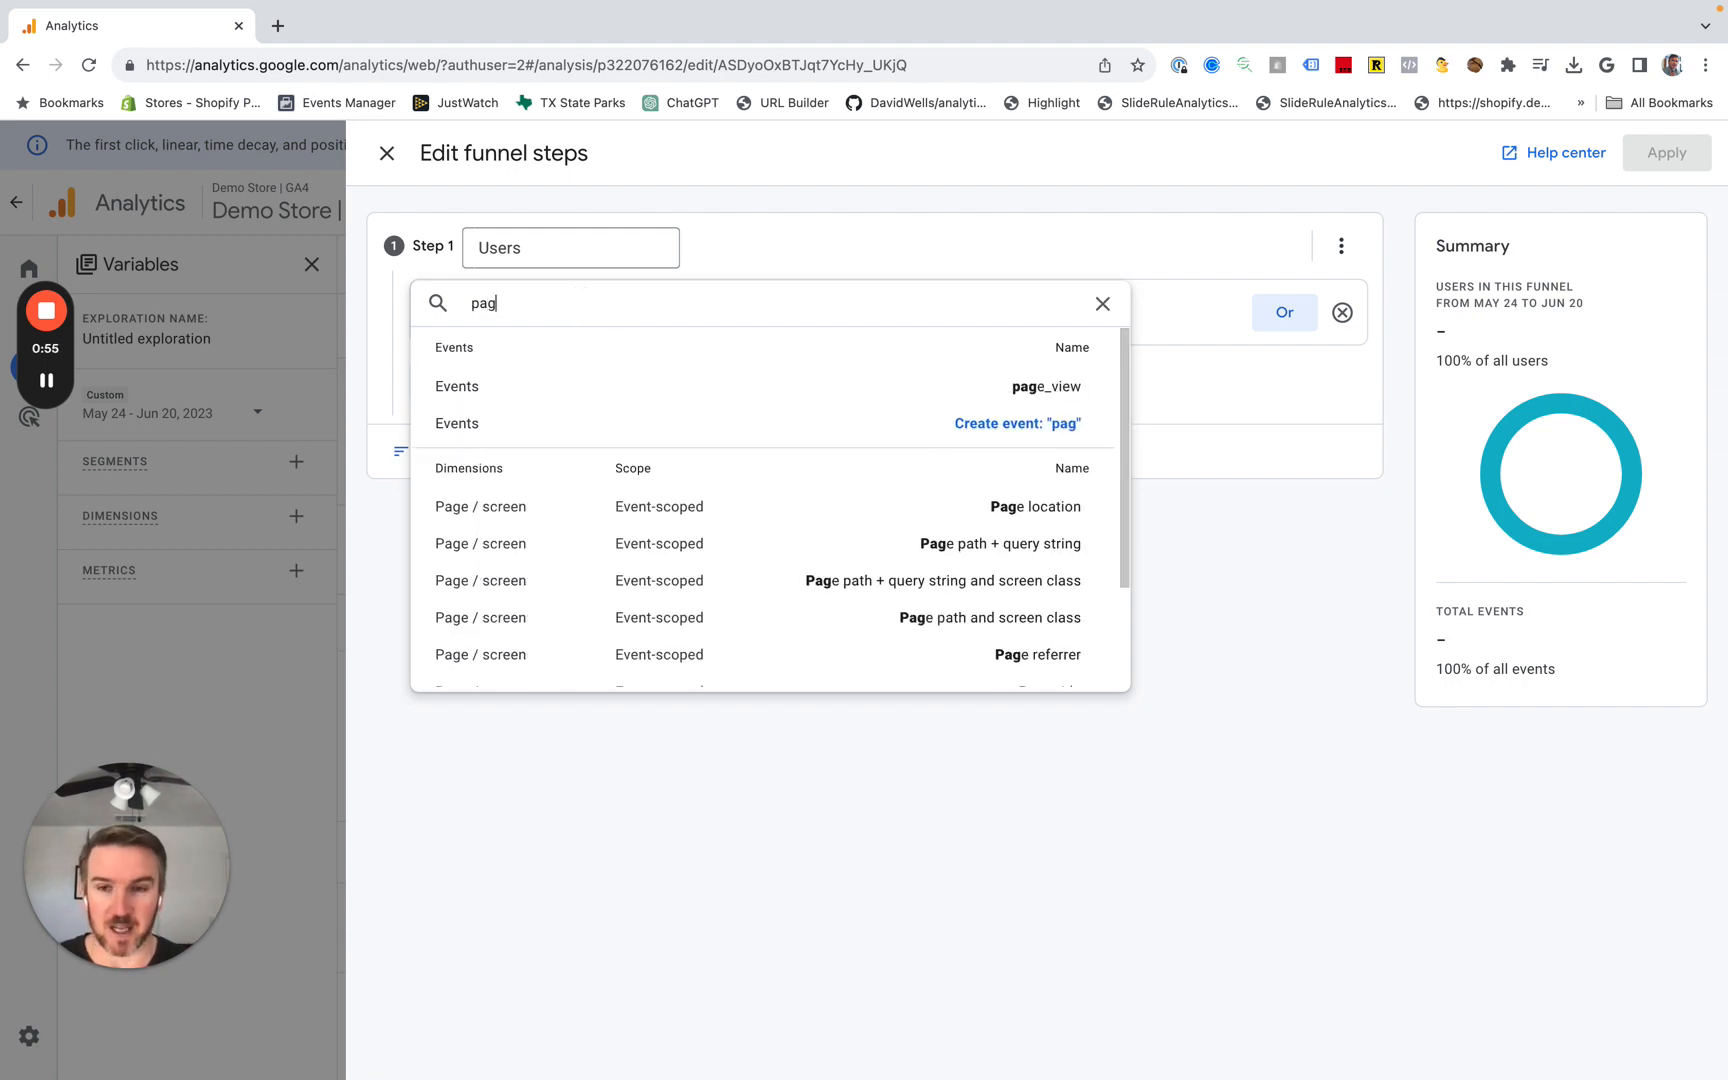
left_click(706, 386)
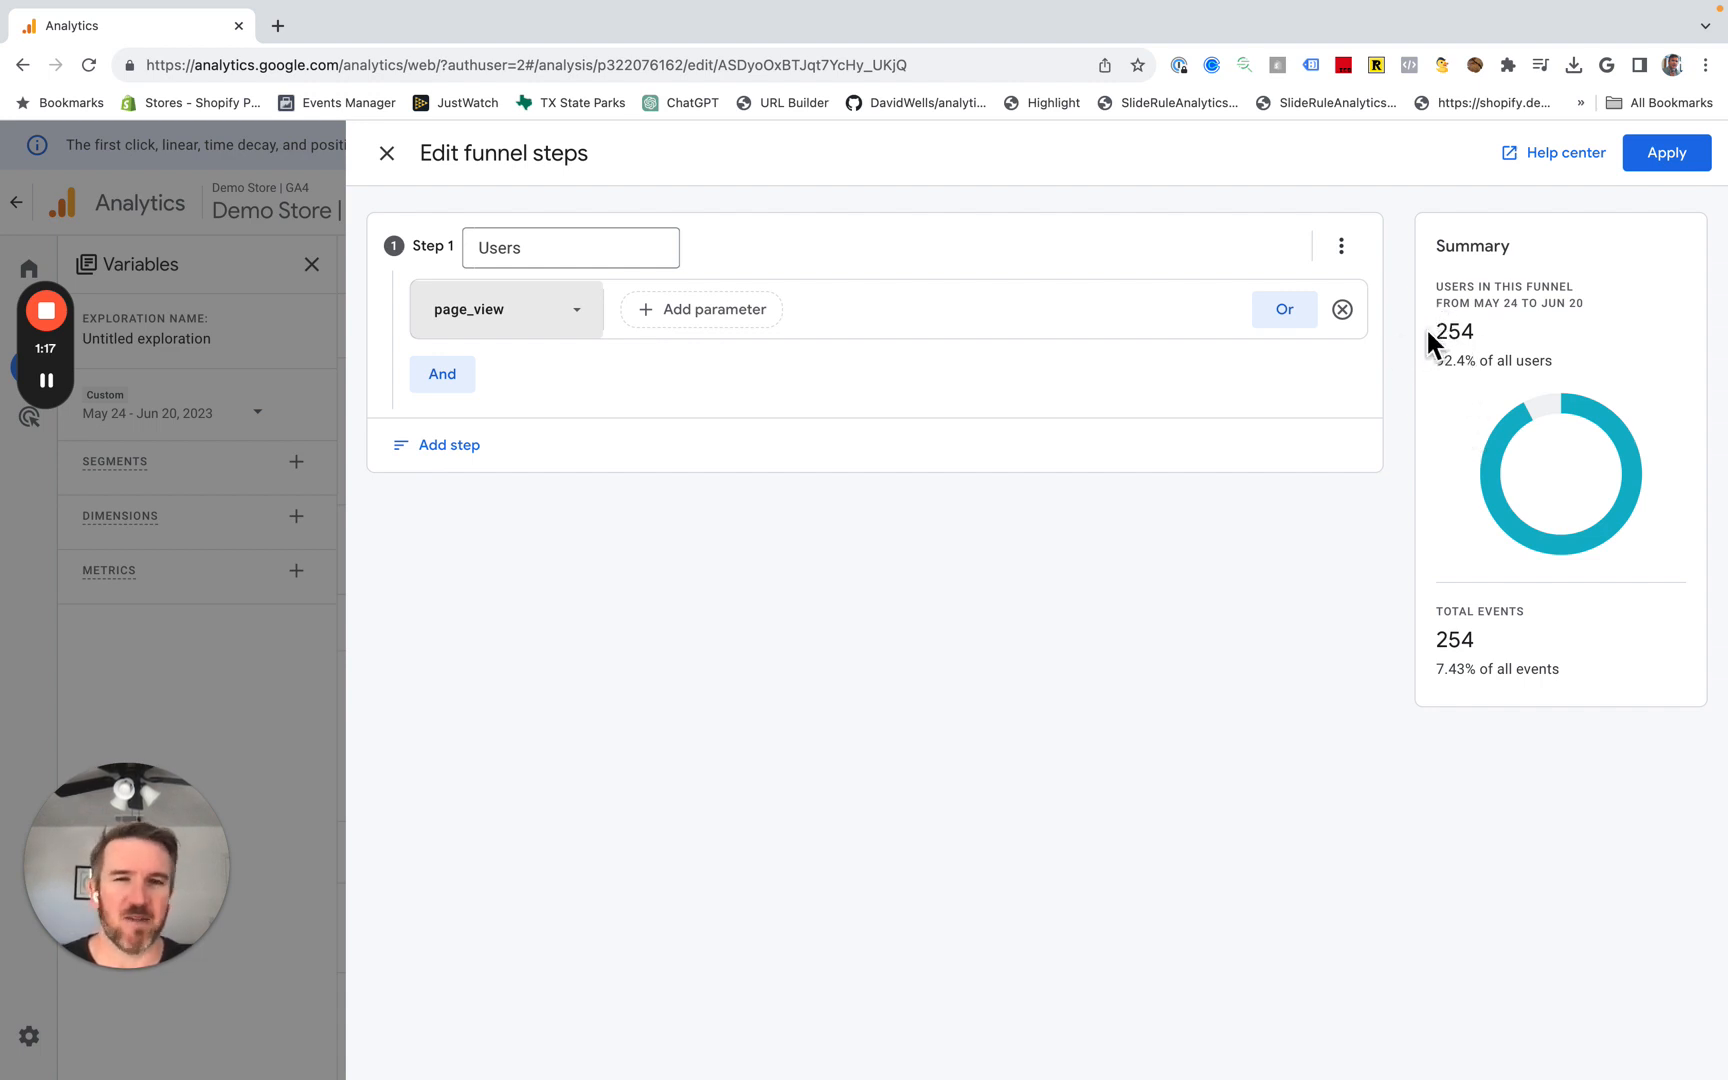
left_click(528, 247)
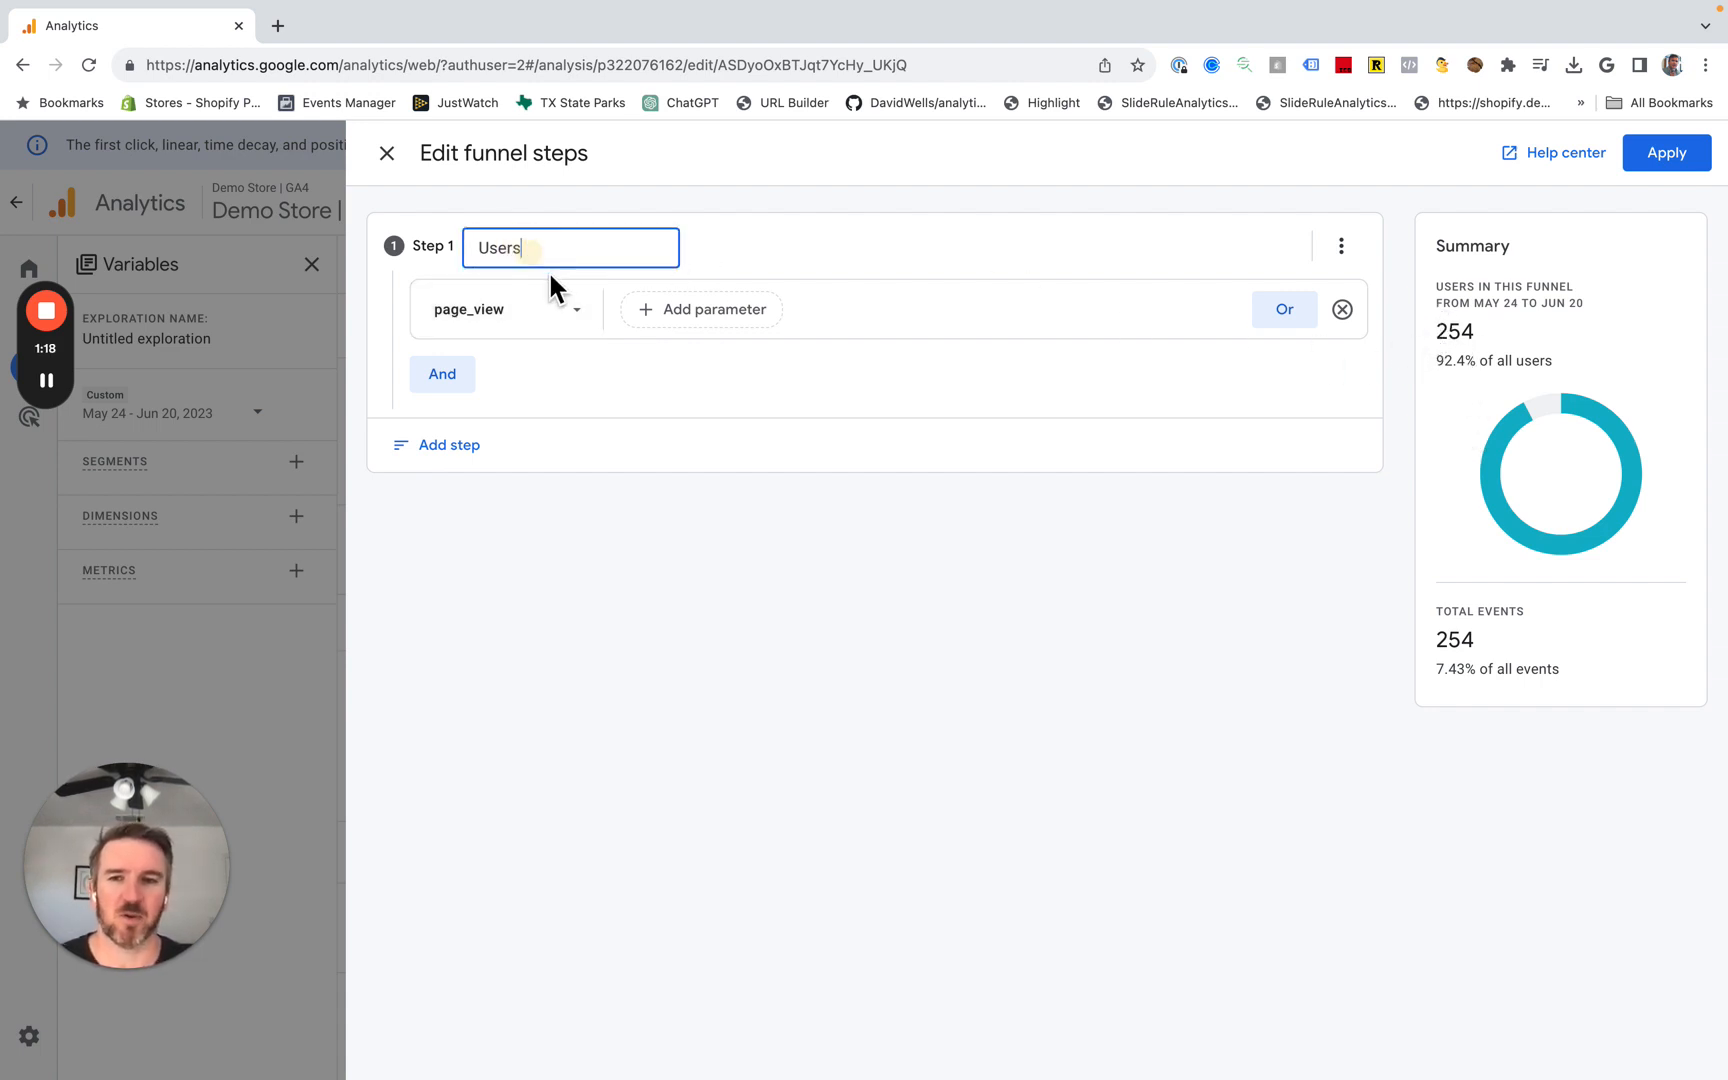
- Add a second funnel step named View Items with the view_item event as its condition
left_click(474, 467)
left_click_drag(580, 515, 436, 501)
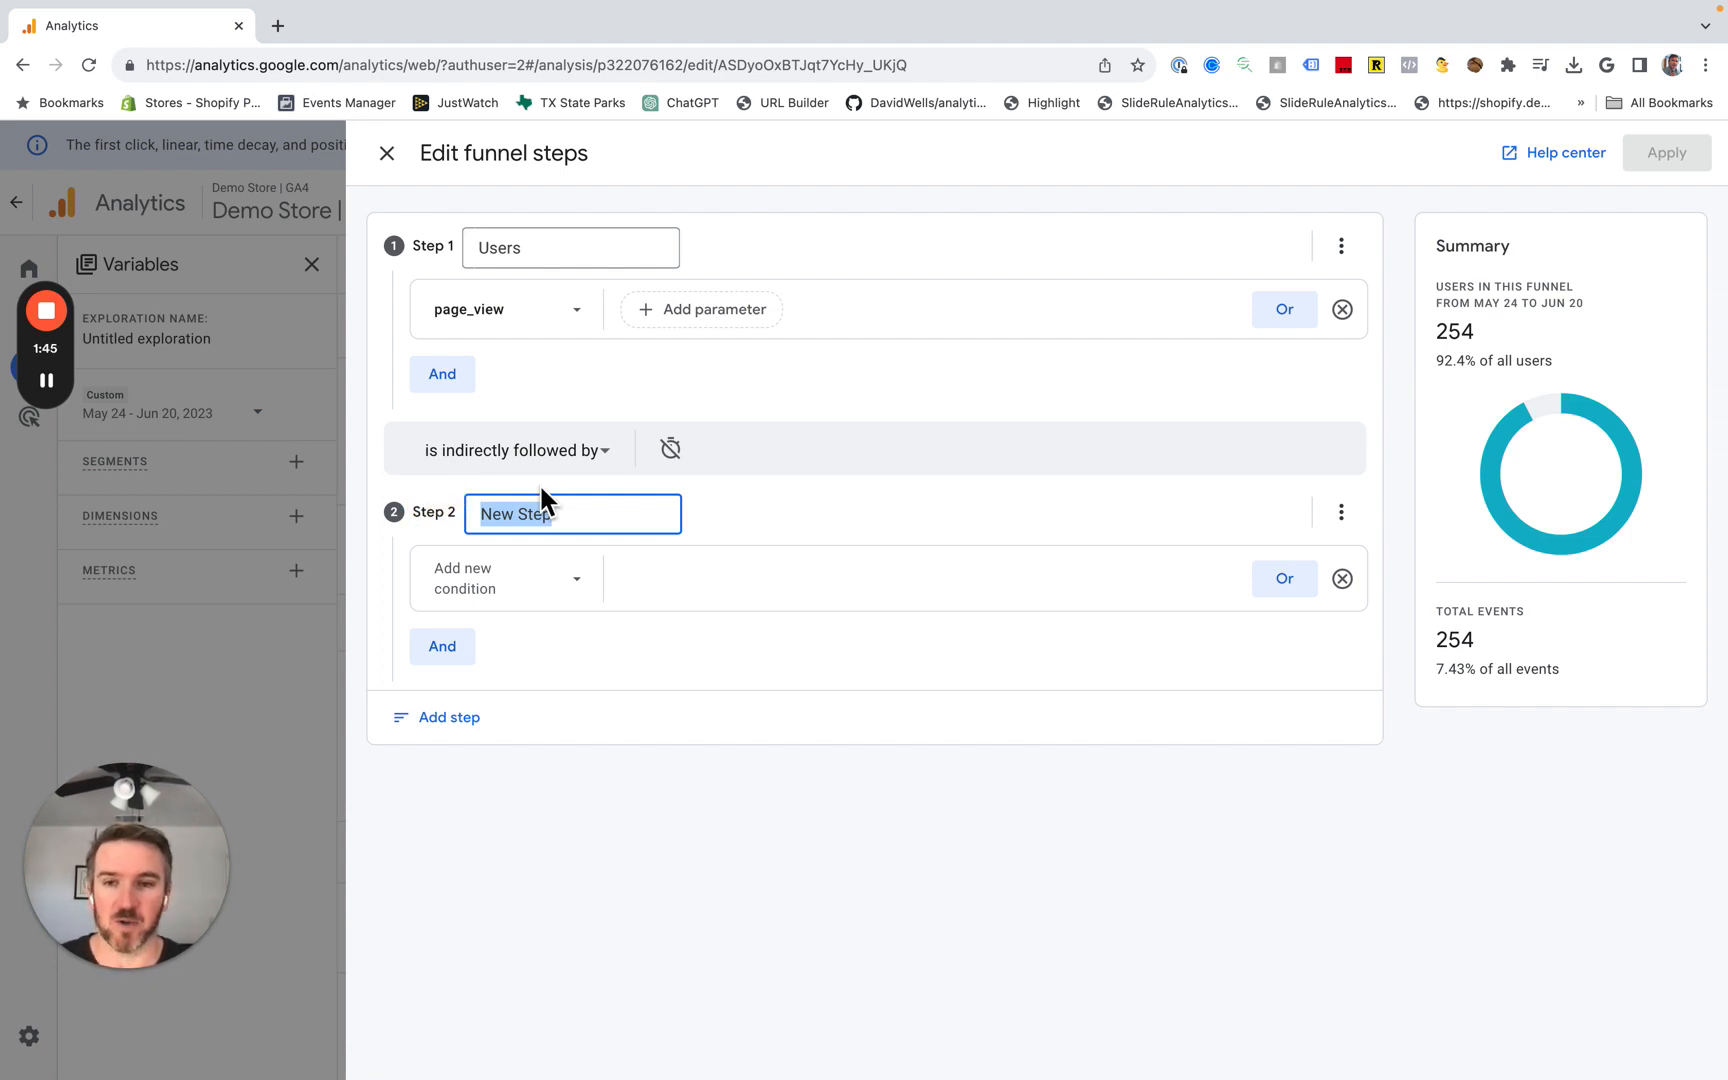
type("View")
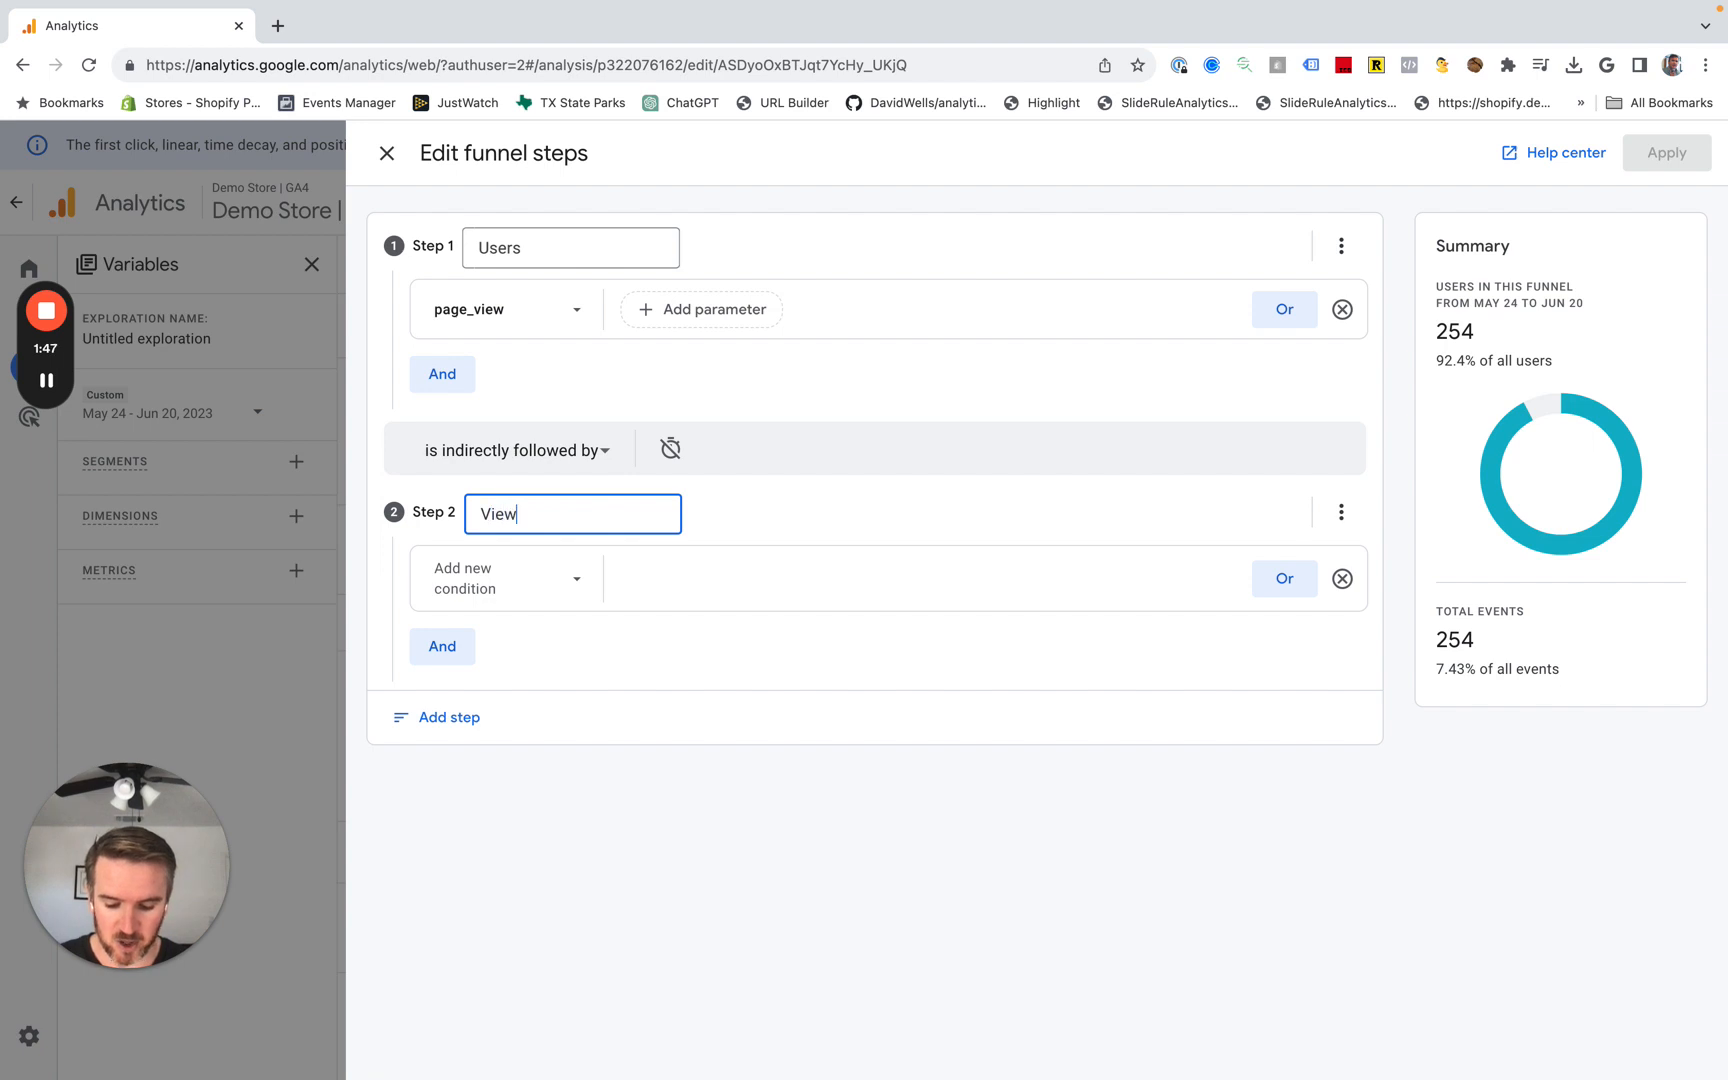
type(" Items")
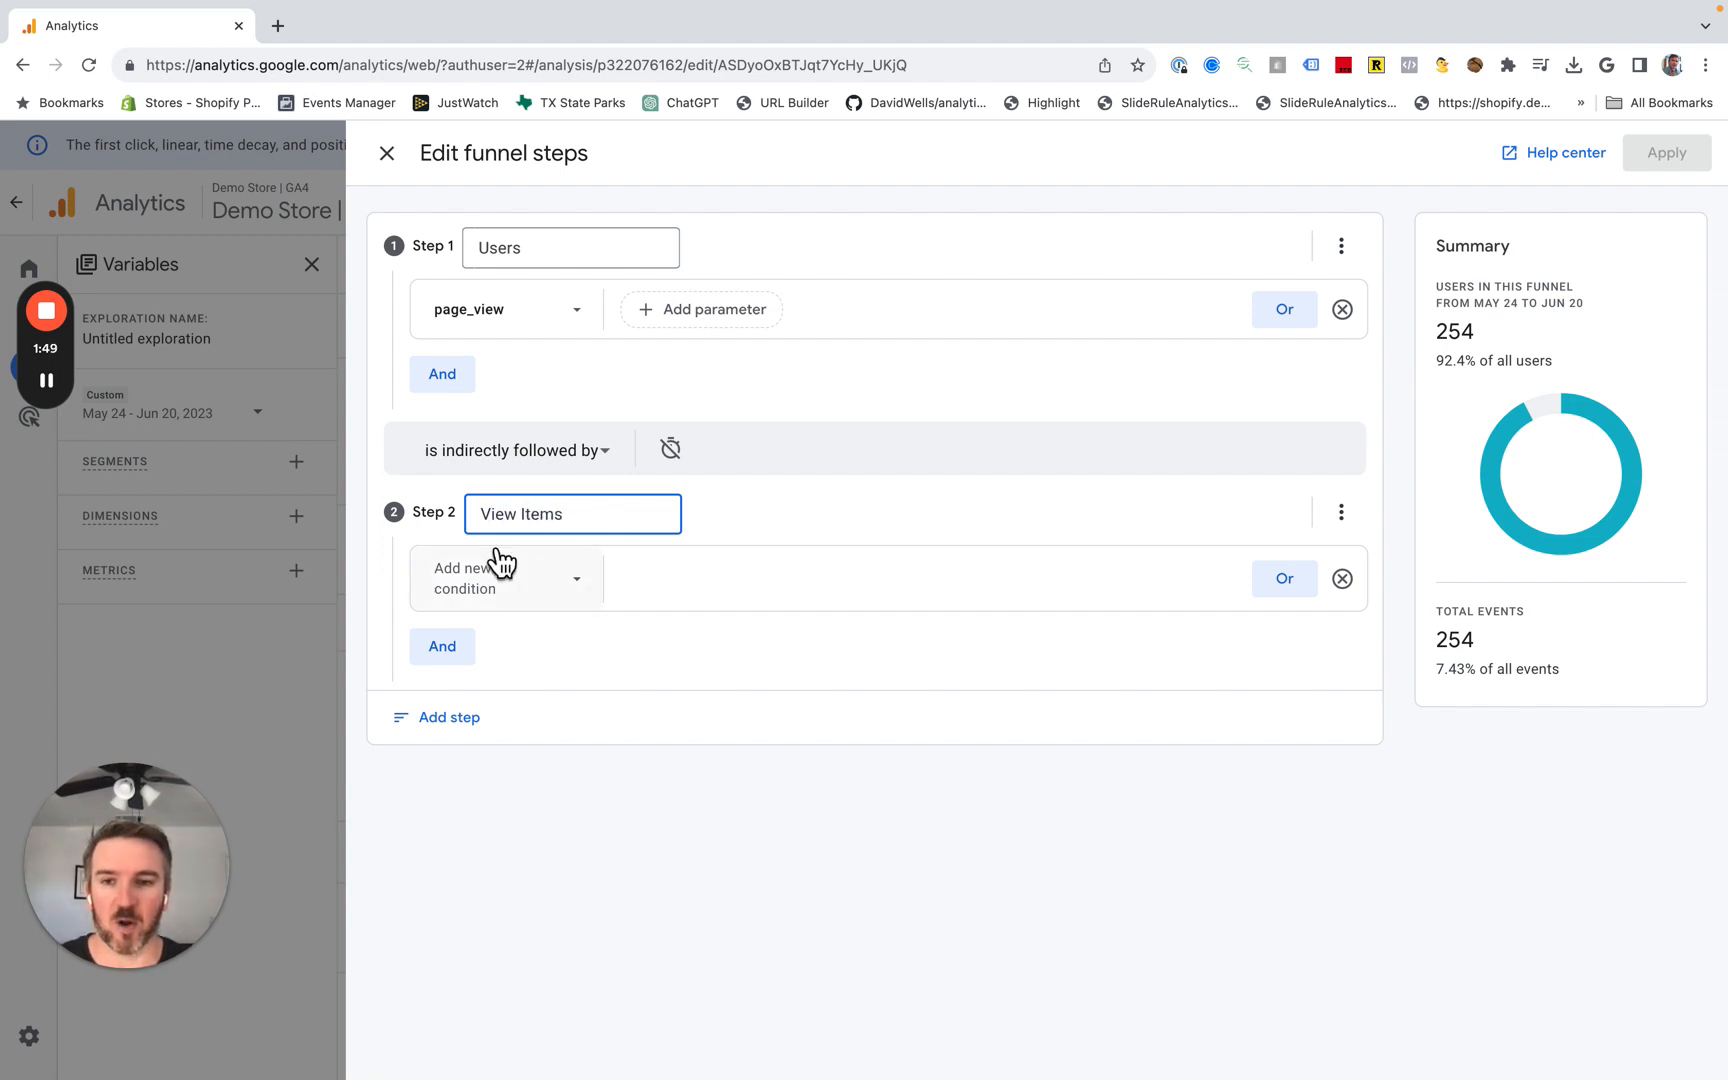
left_click(524, 582)
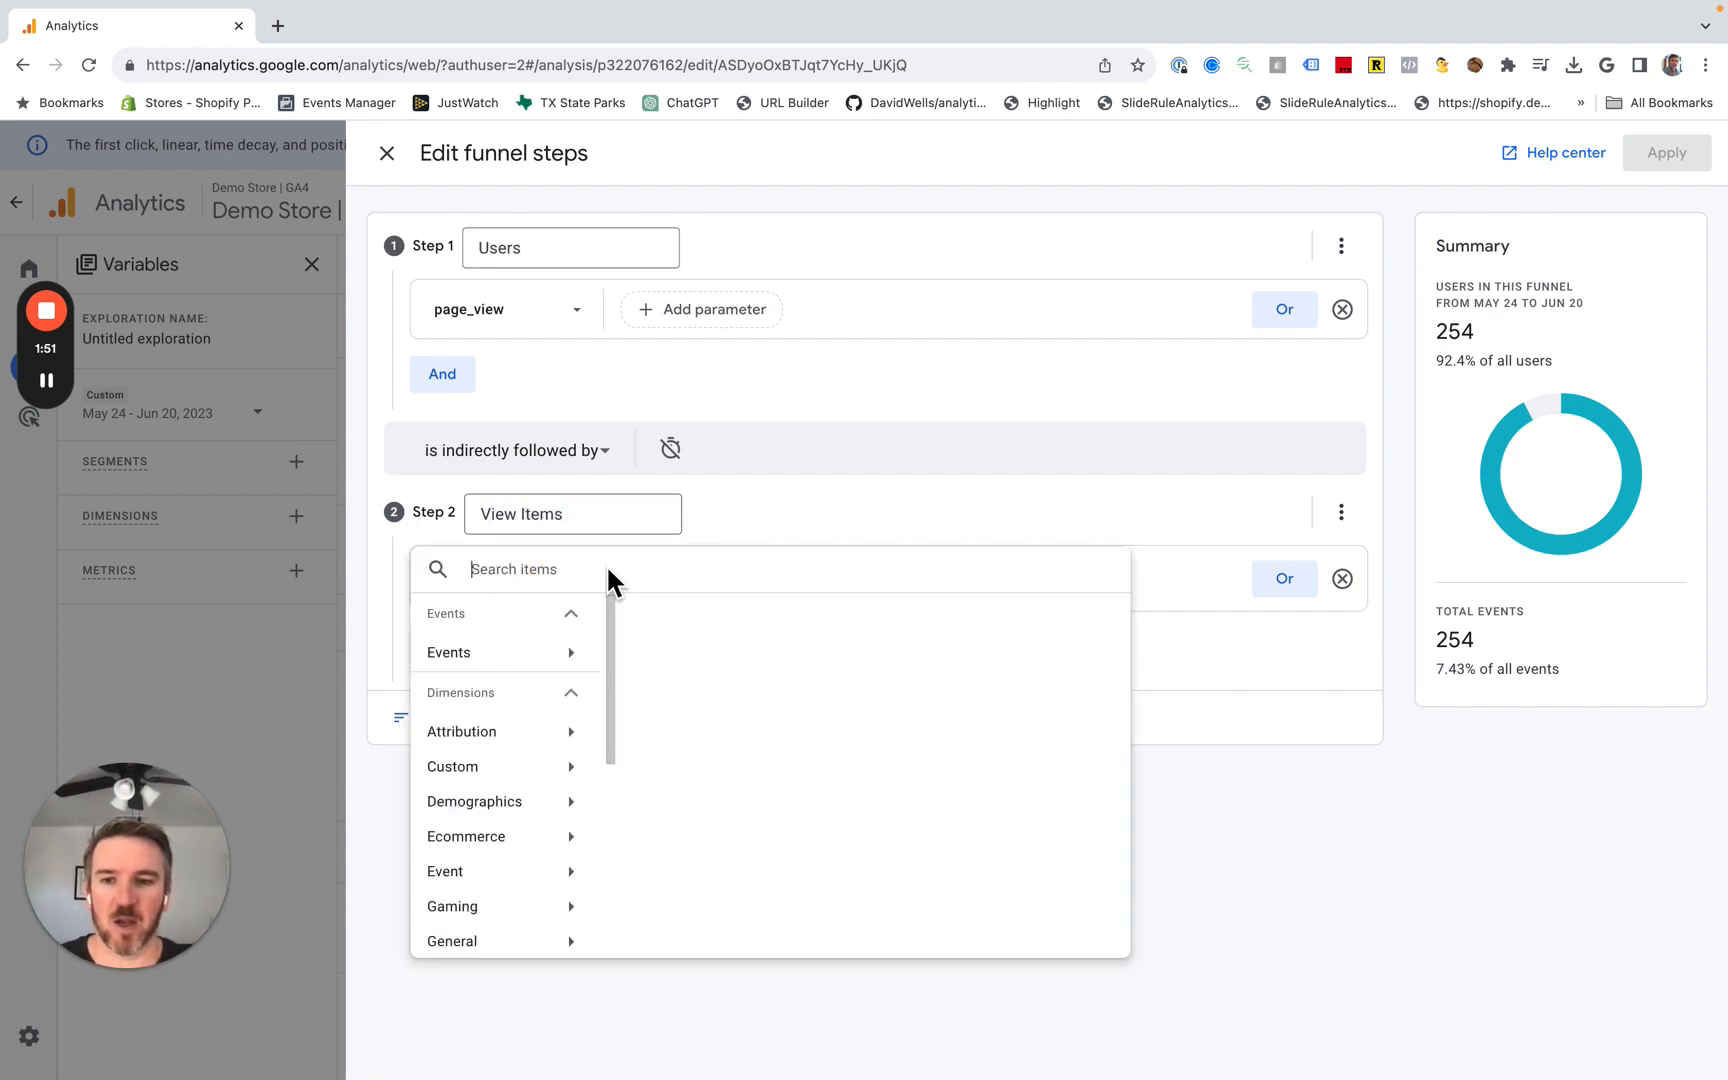
left_click(515, 662)
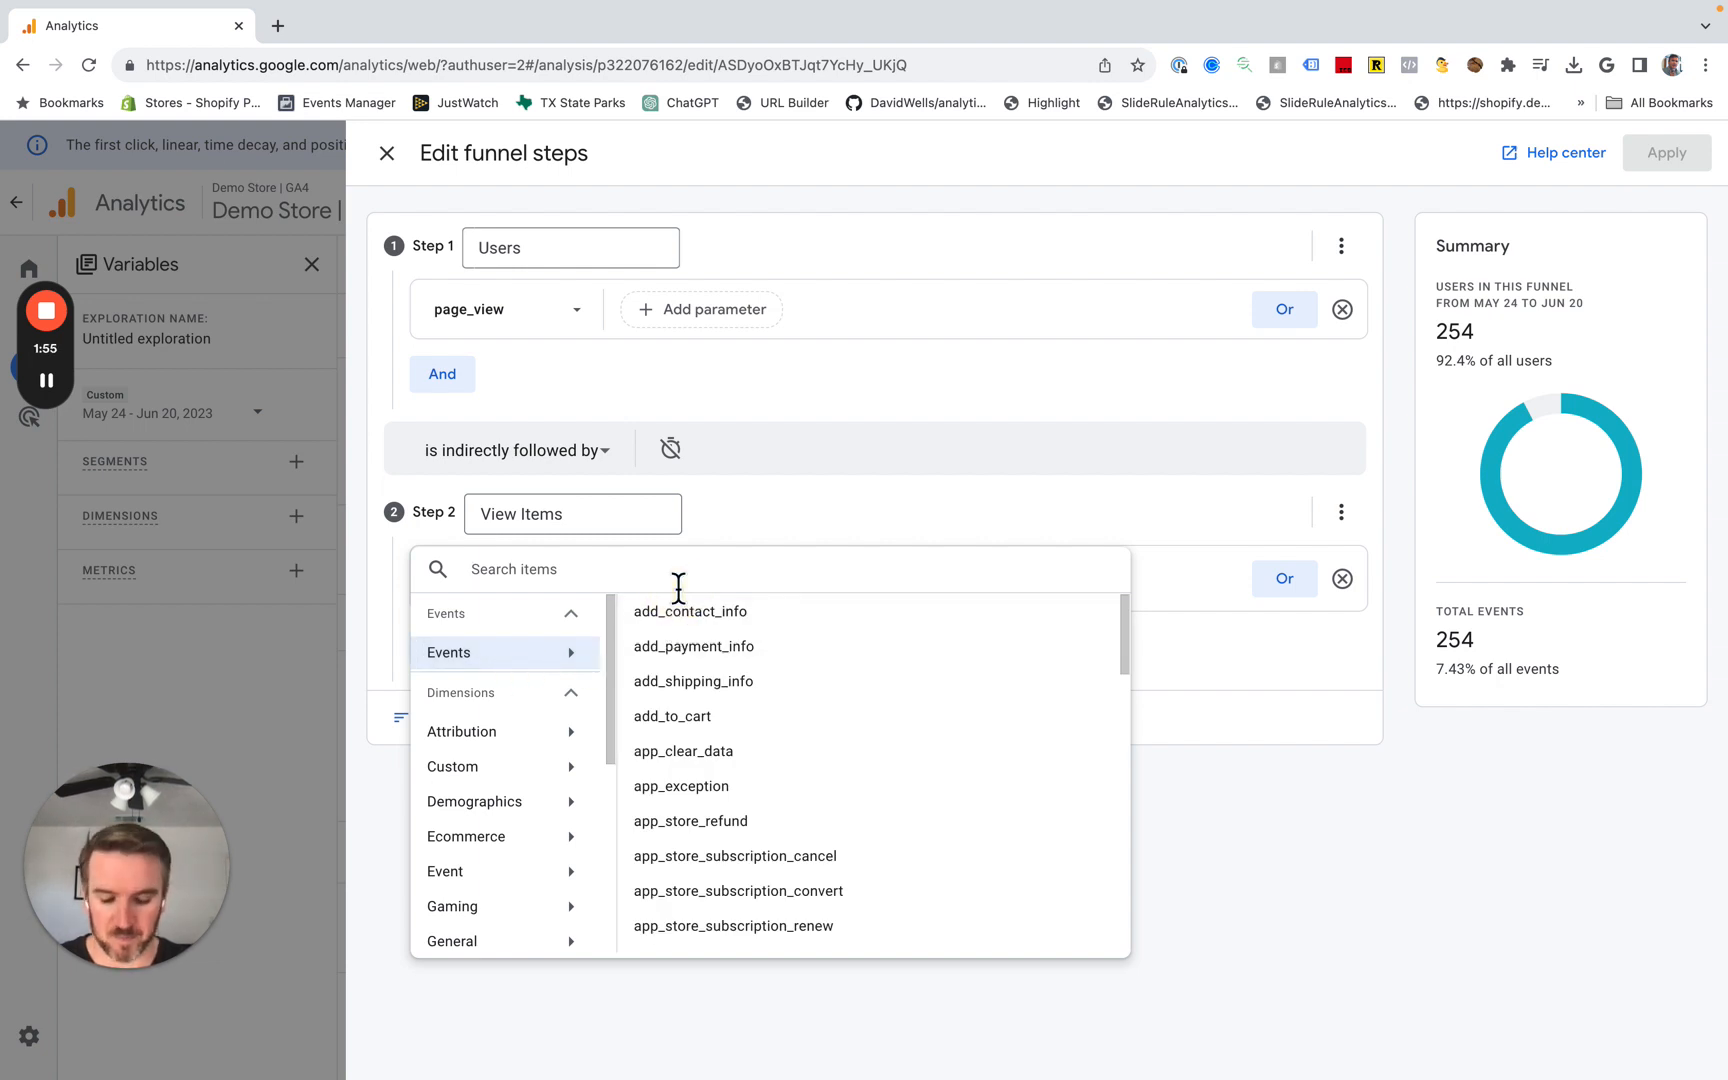
type("view")
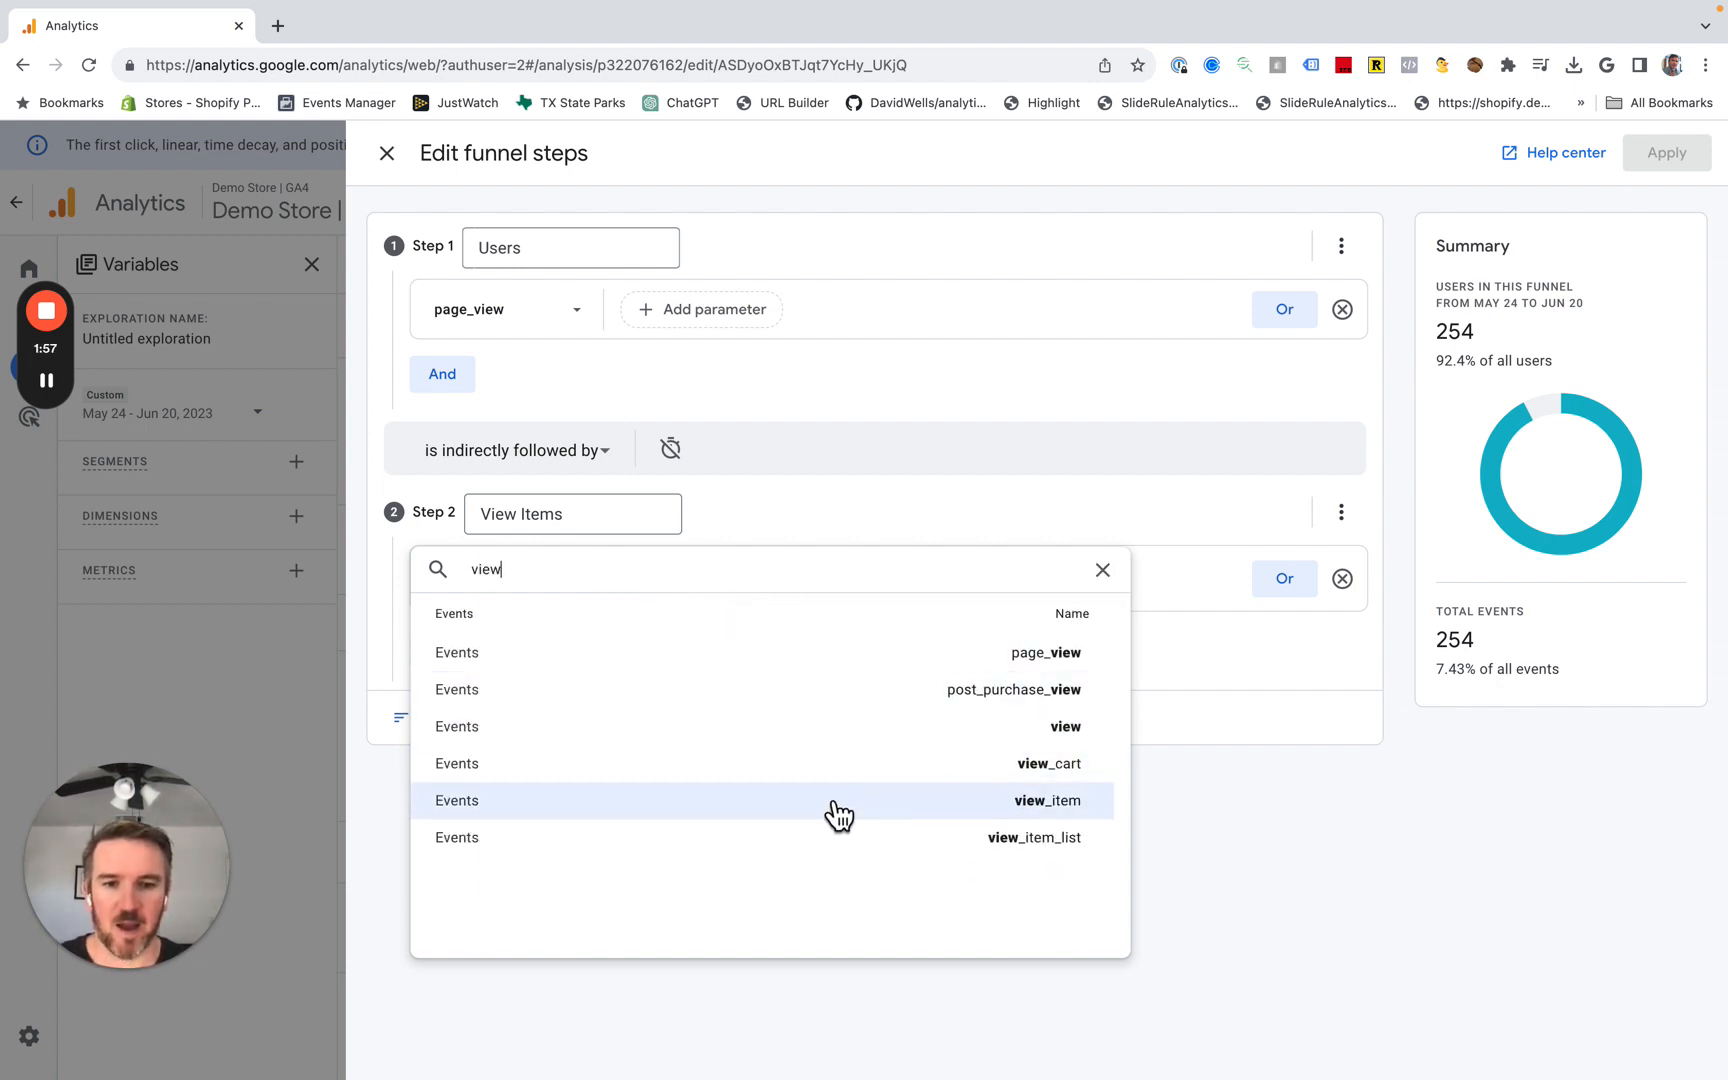
left_click(833, 800)
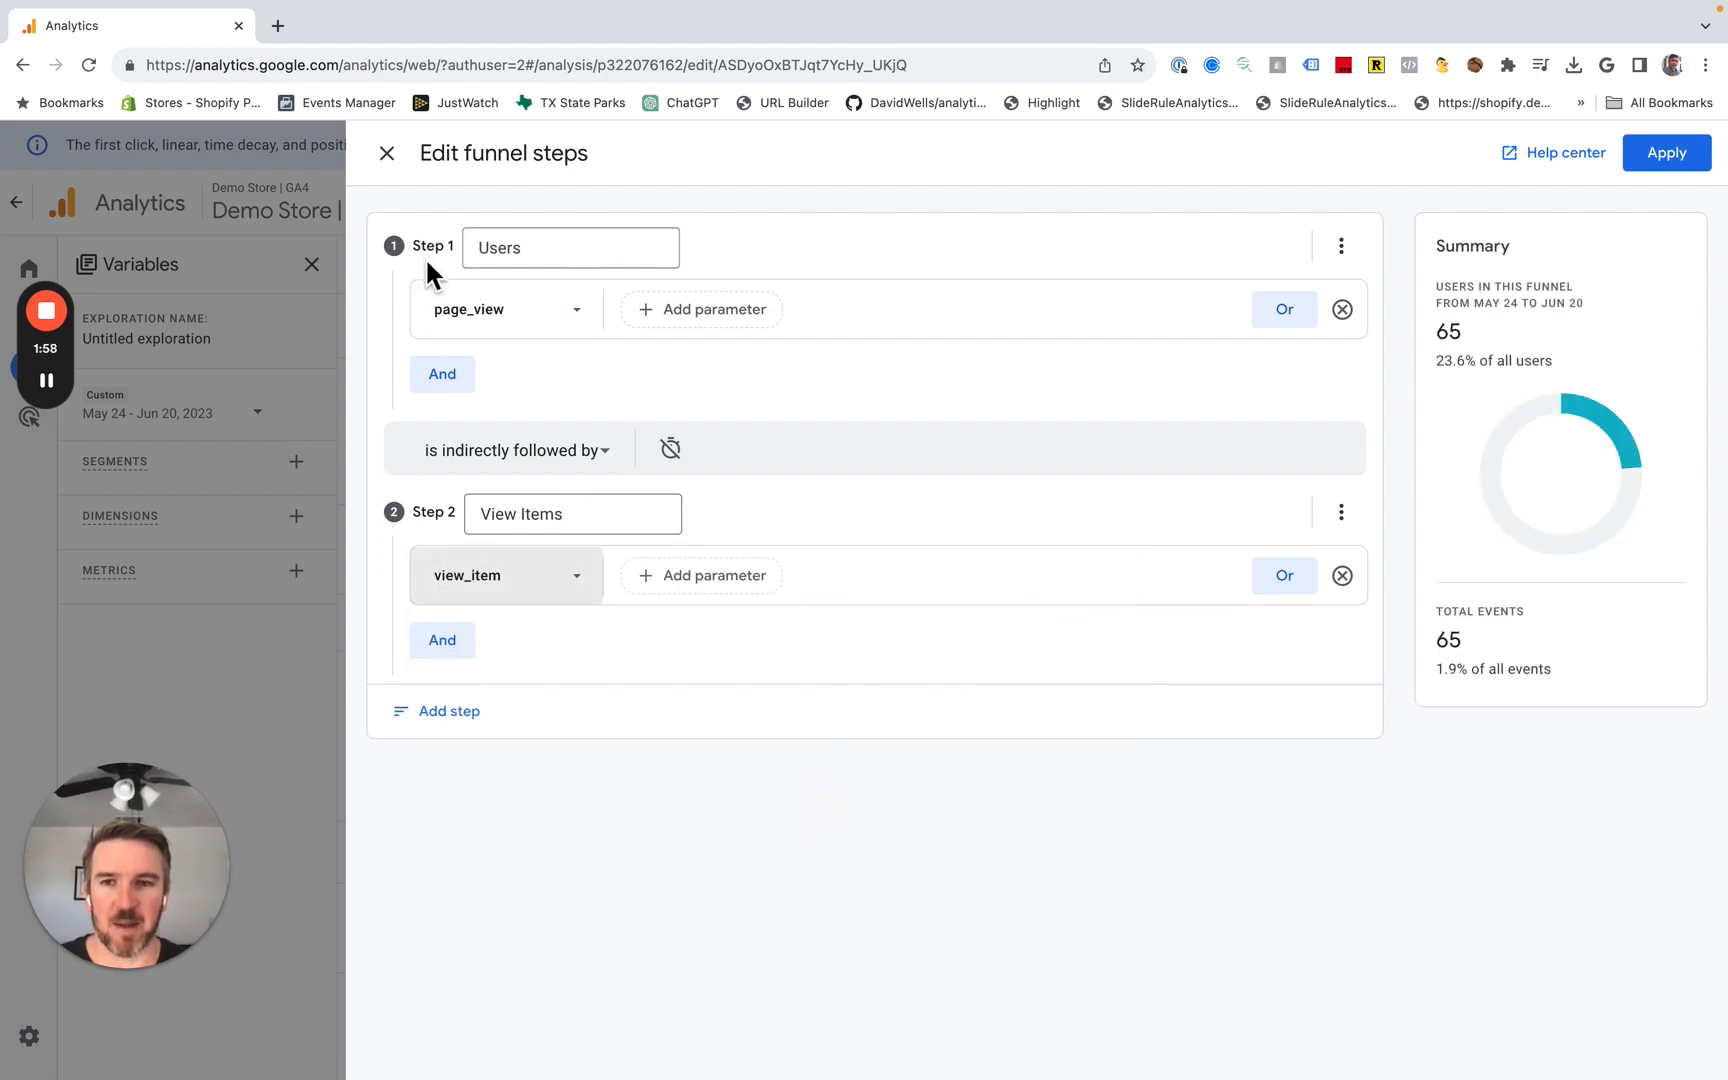
- Add a third funnel step named Add to Carts with the add_to_cart event as its condition
left_click(463, 713)
left_click_drag(584, 779, 456, 776)
key("BackSpace")
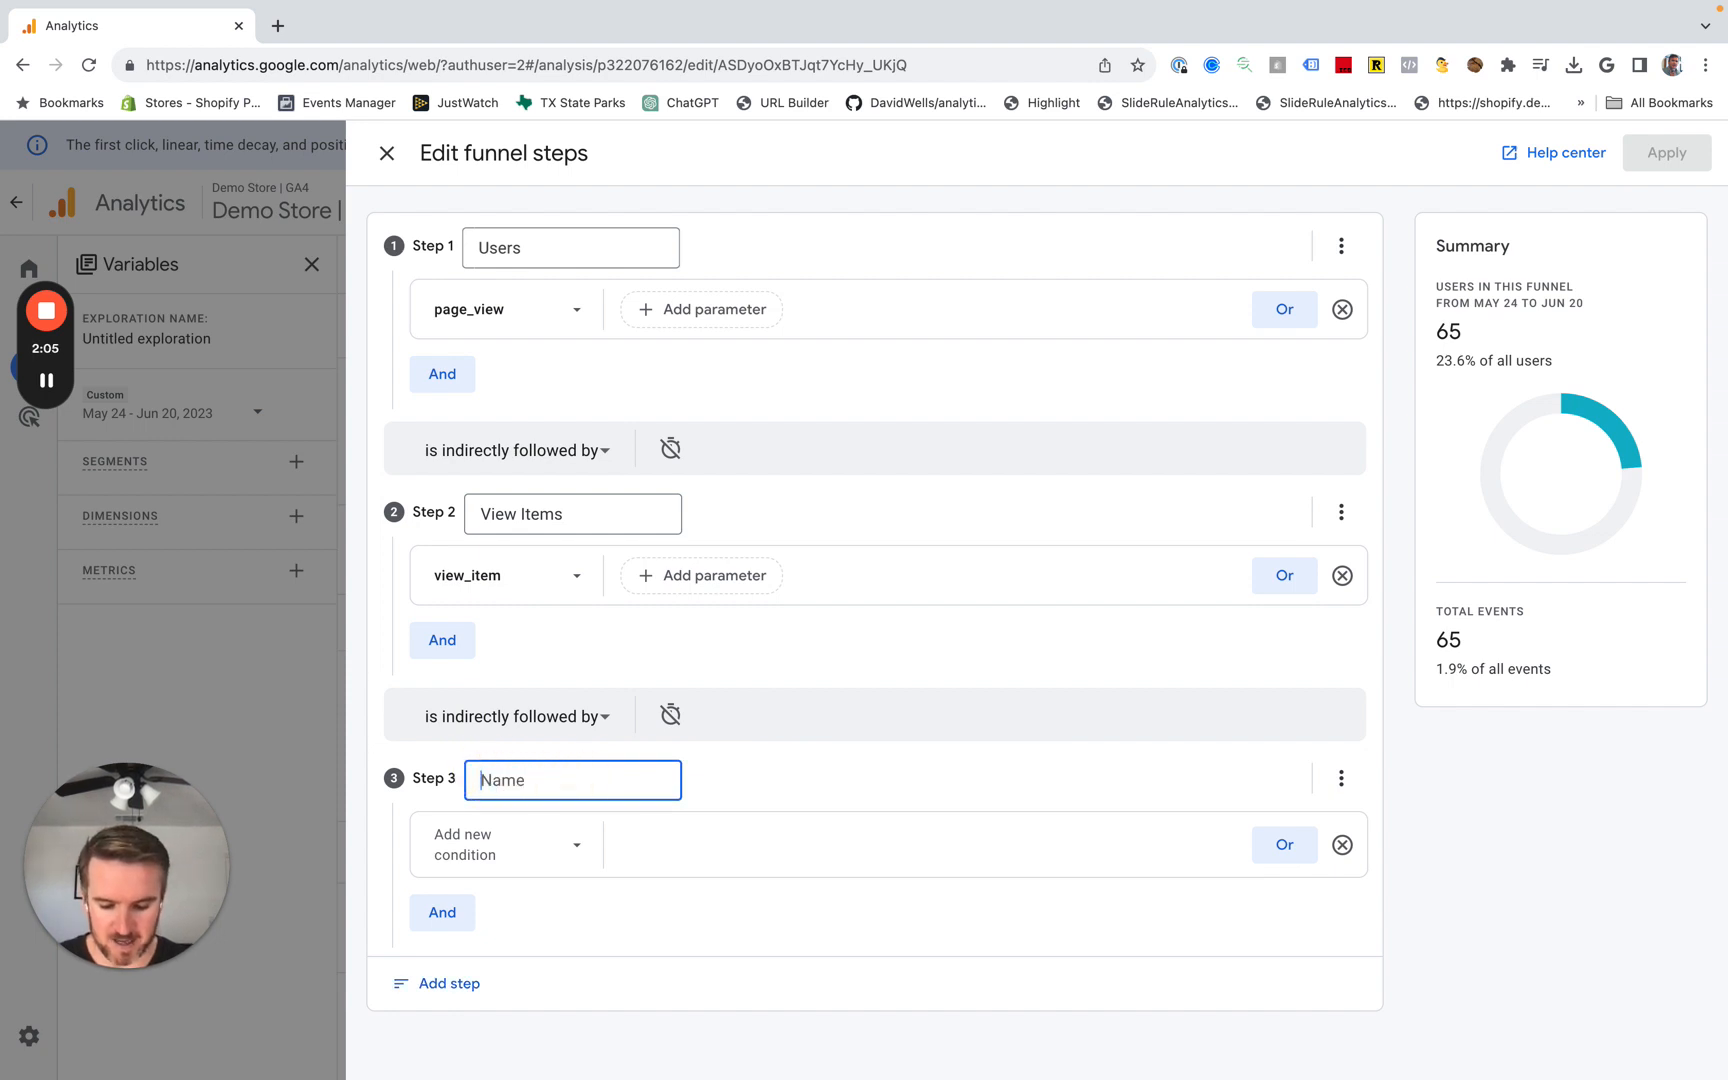
type("Add to Carts")
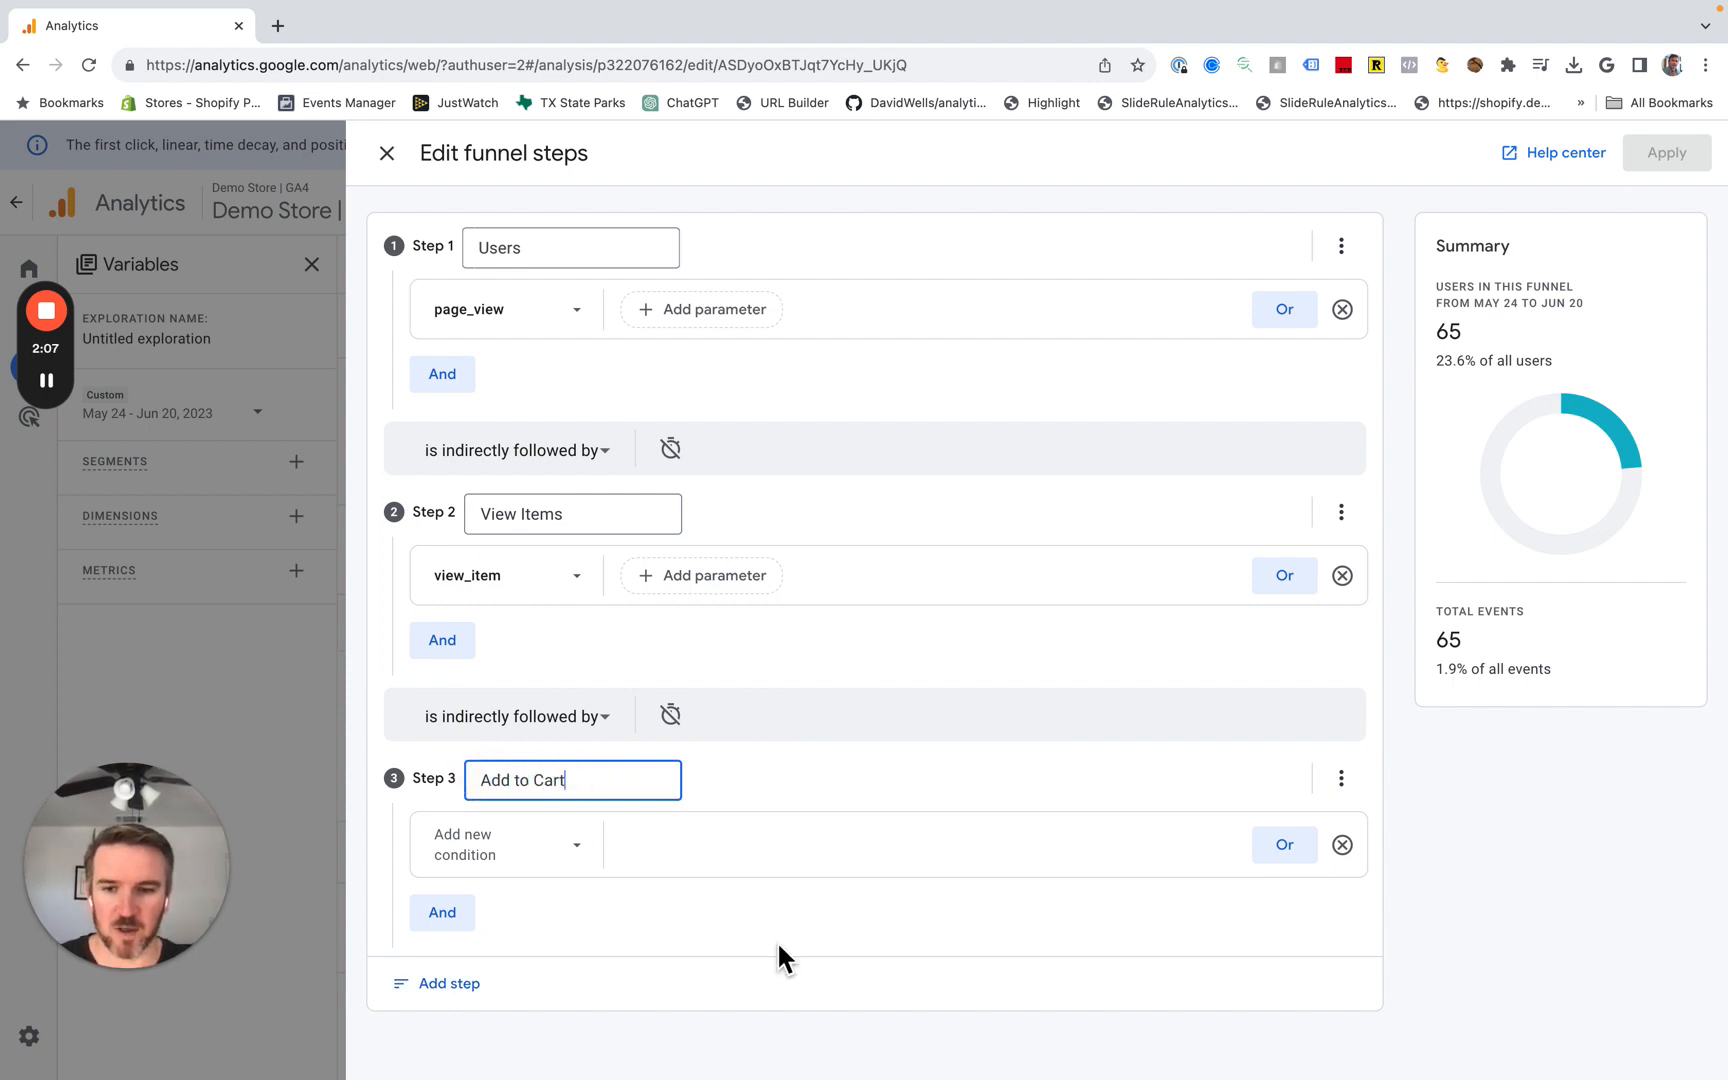
left_click(536, 862)
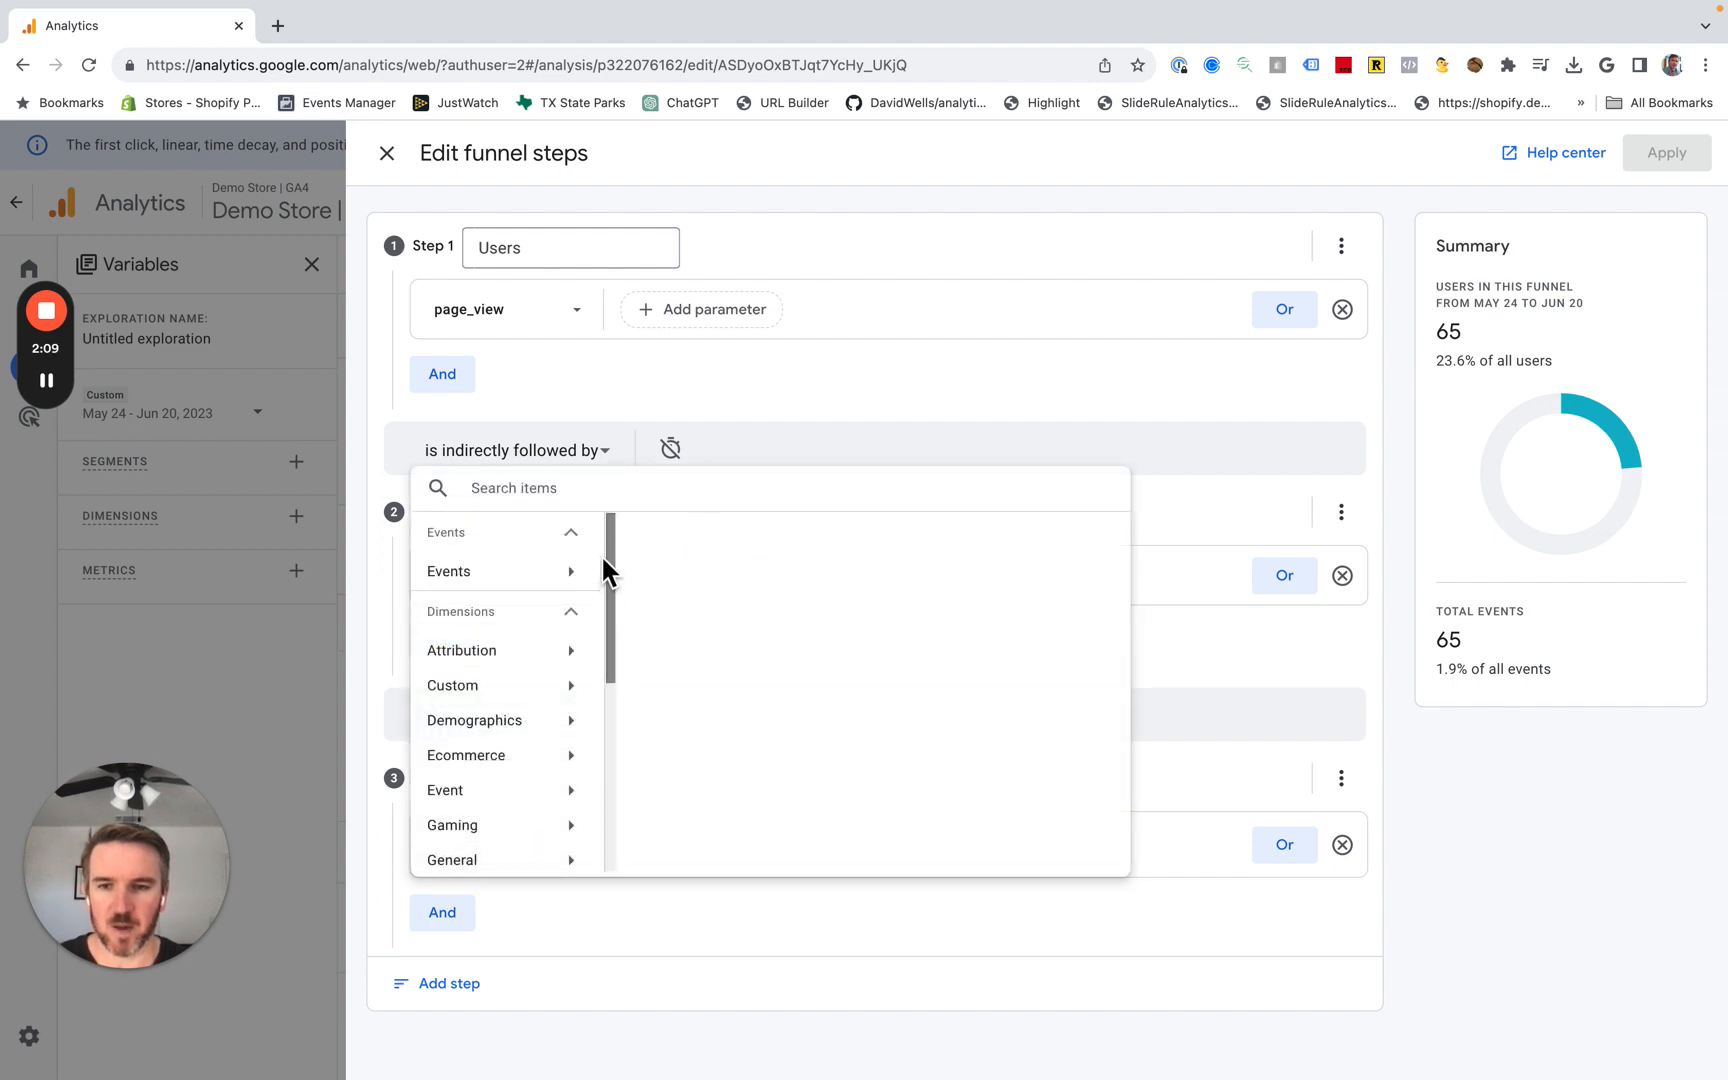
type("add to")
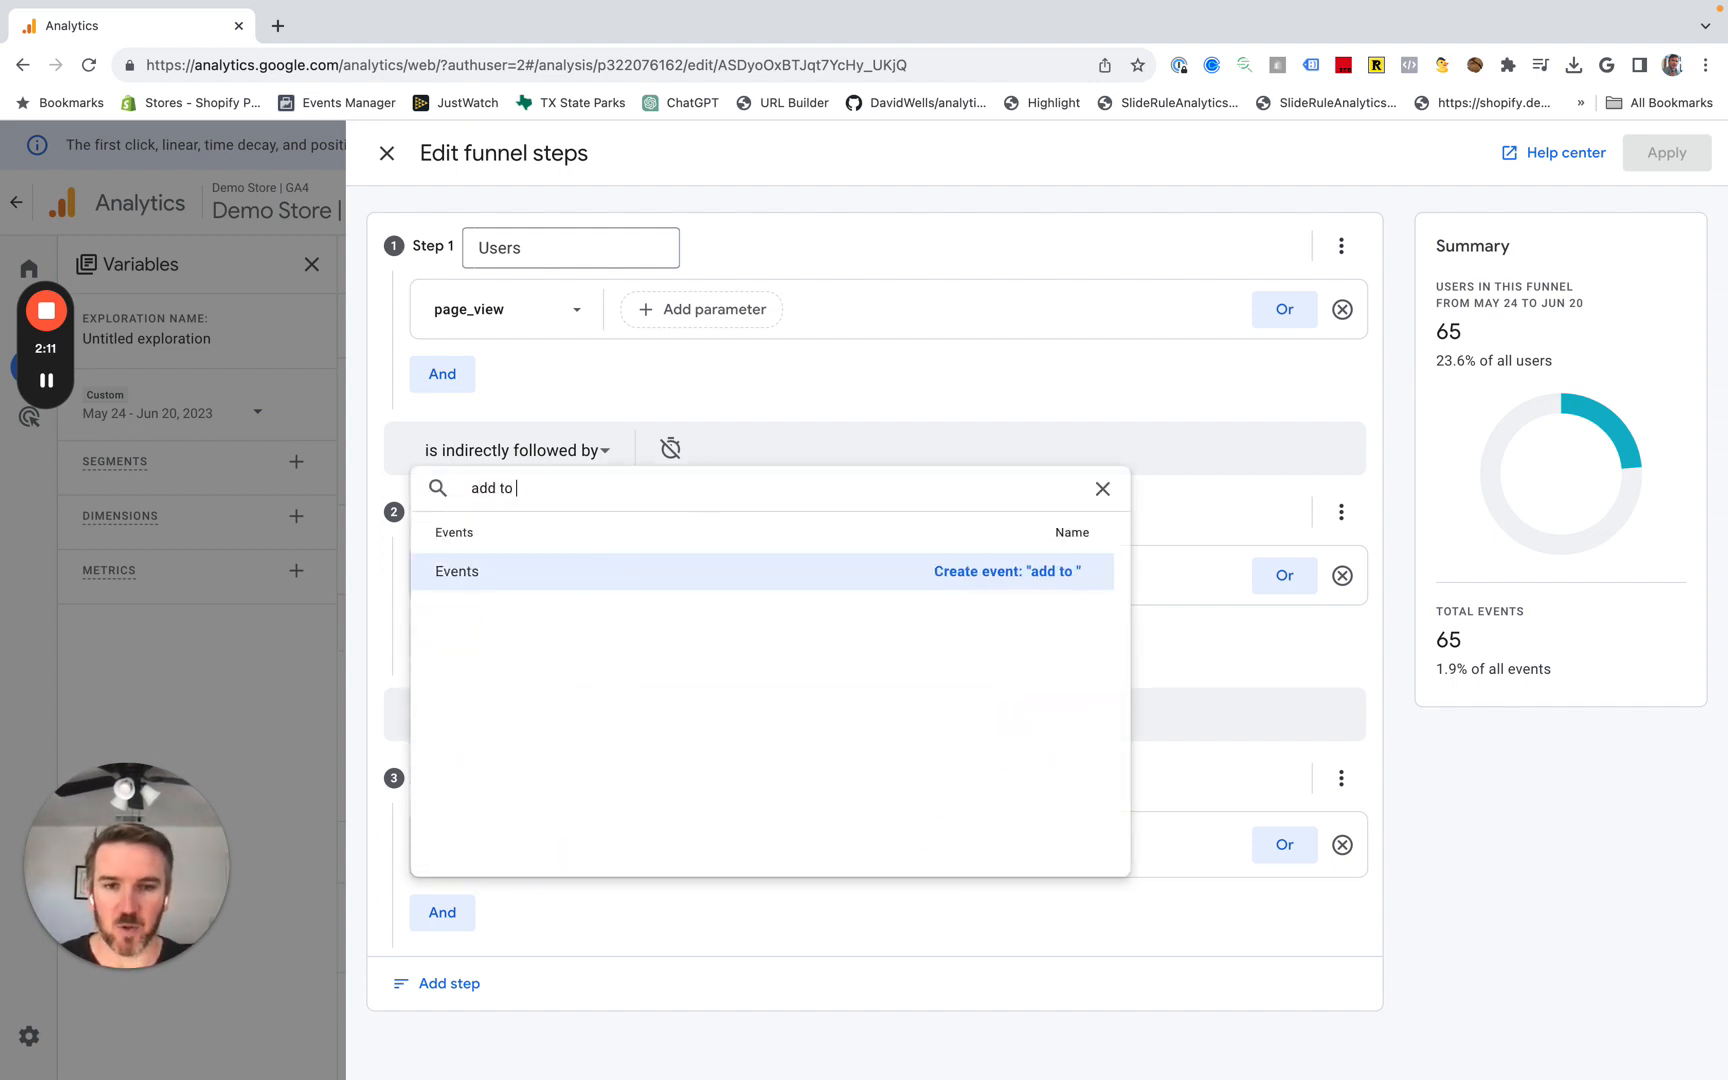
key("BackSpace")
key("BackSpace")
key("BackSpace")
key("BackSpace")
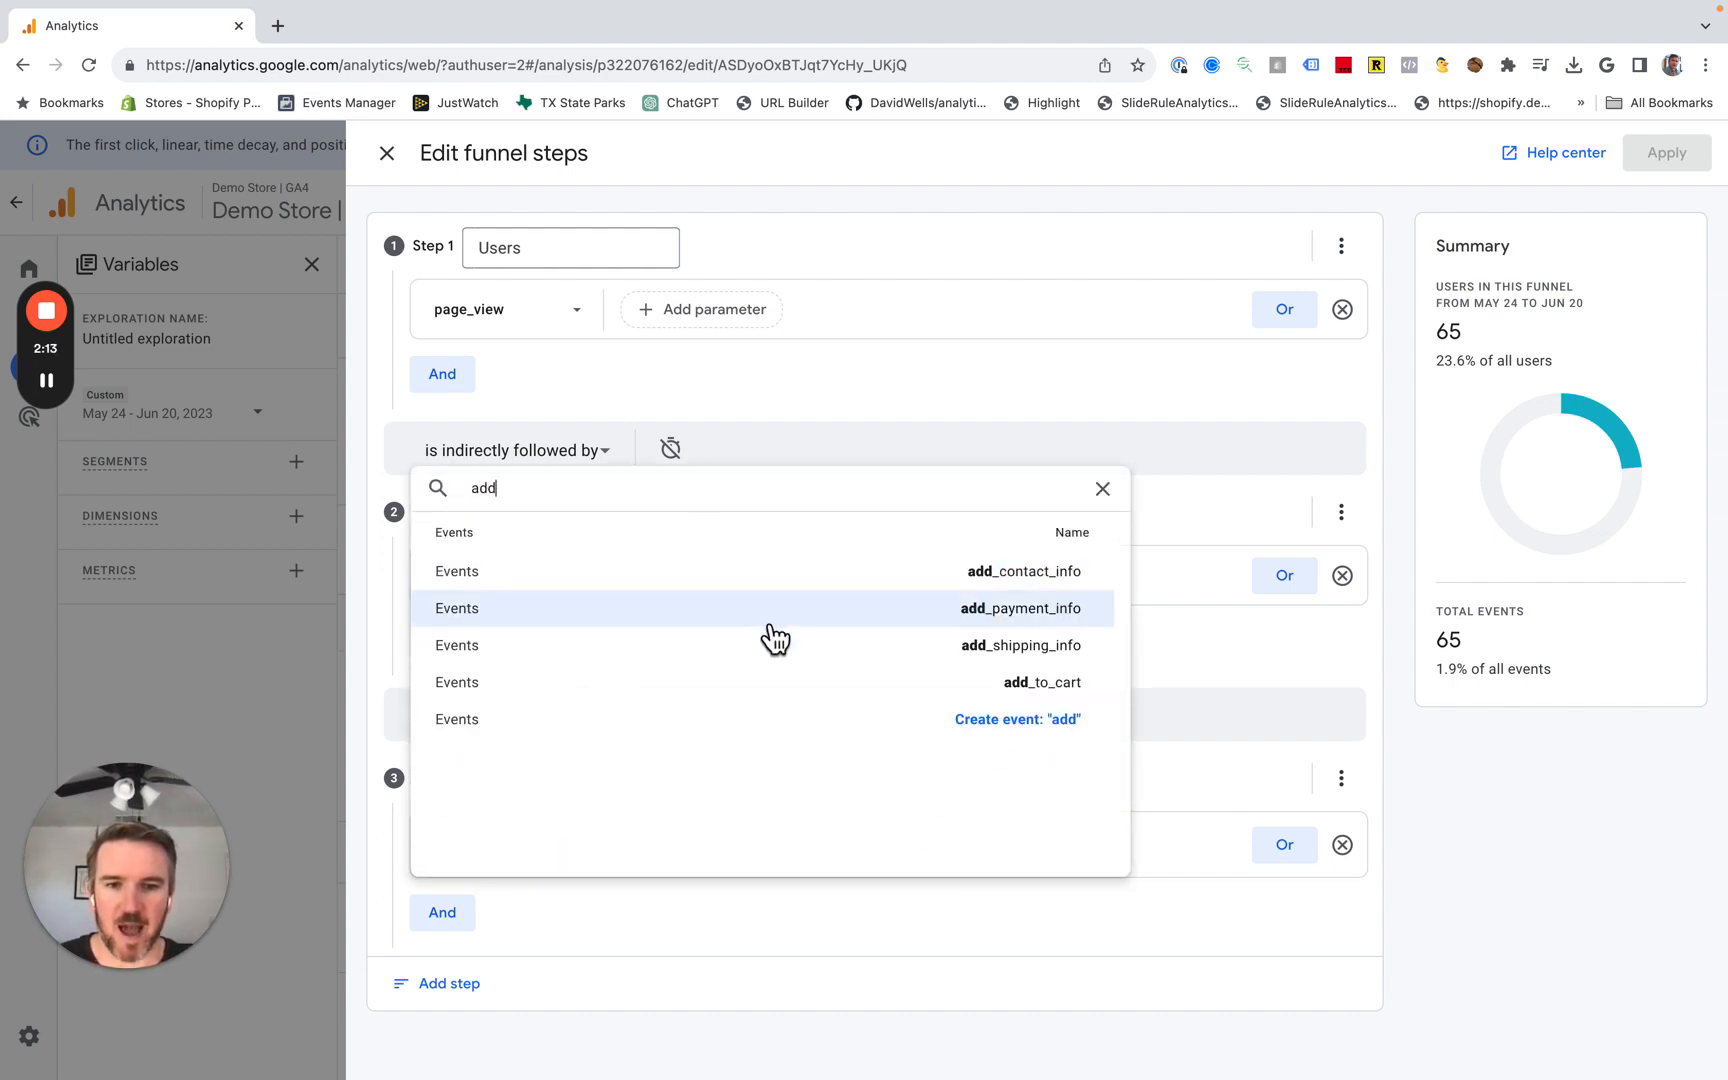
left_click(795, 682)
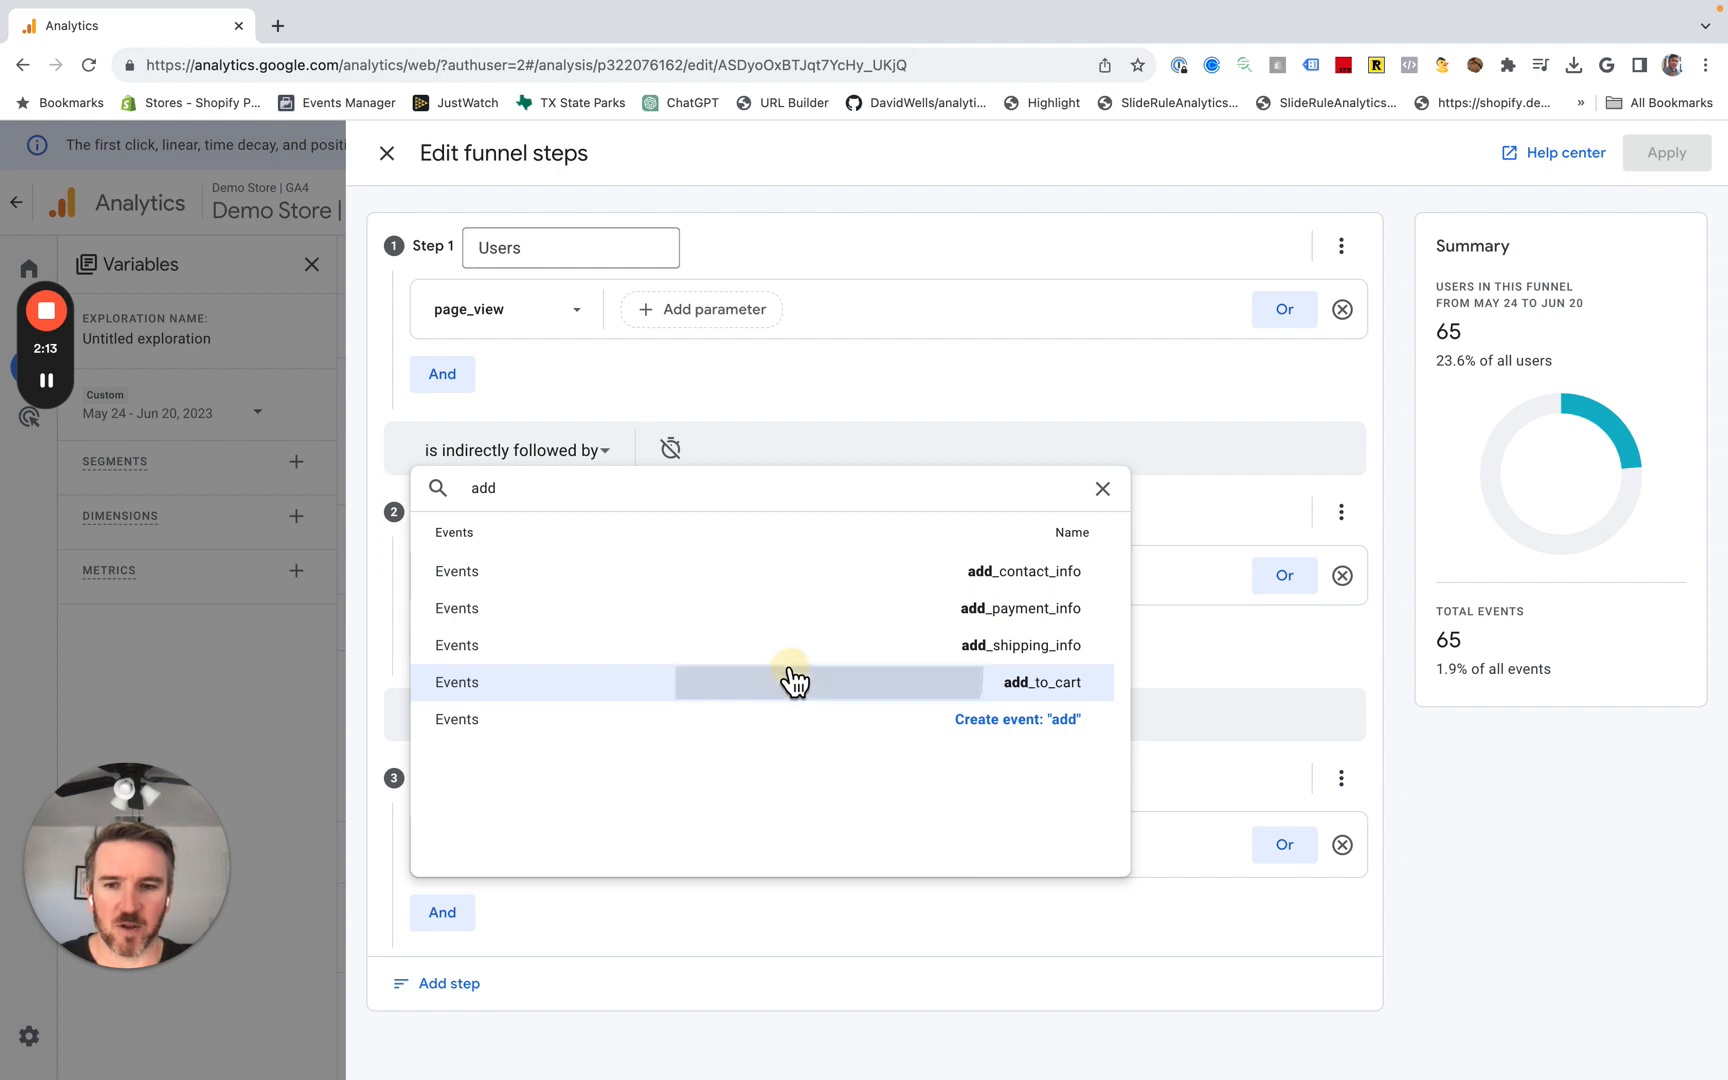
- Add a fourth funnel step named Begin Checkout with the begin_checkout event as its condition
left_click(460, 980)
scroll(640, 920, "down", 2)
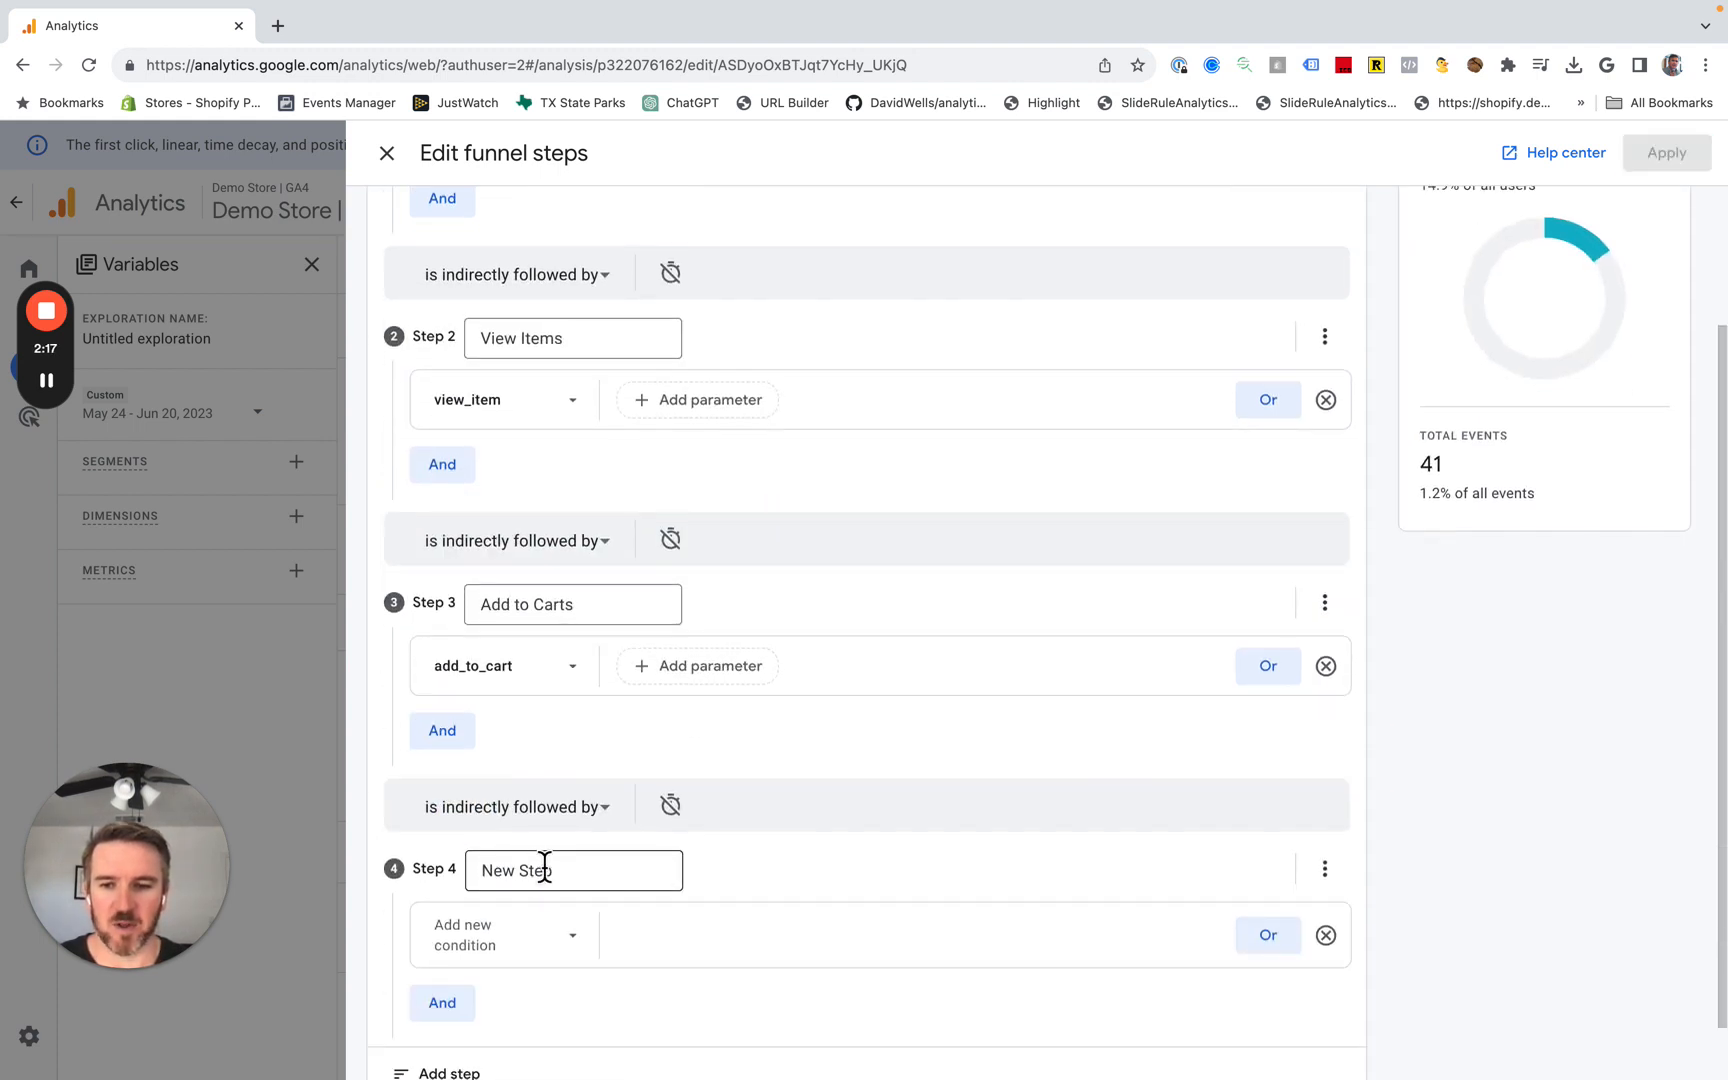
left_click_drag(585, 870, 367, 845)
type("Be")
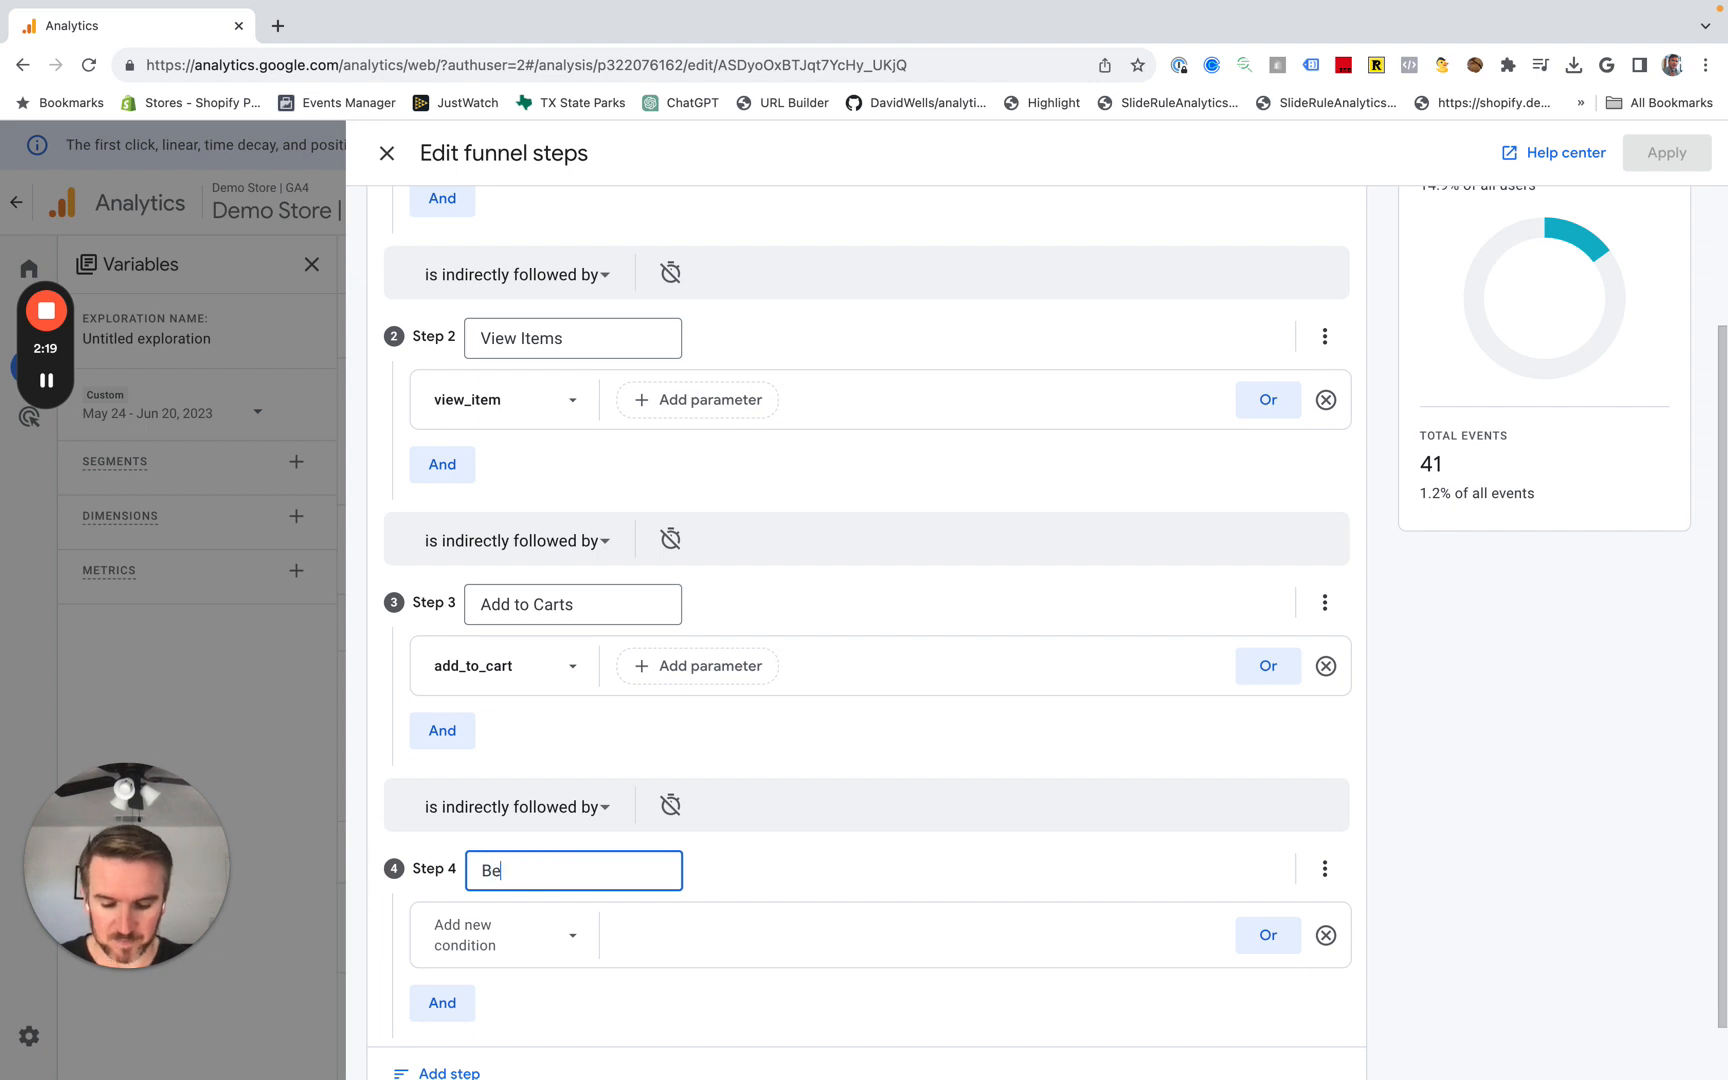
type("gin Checkout")
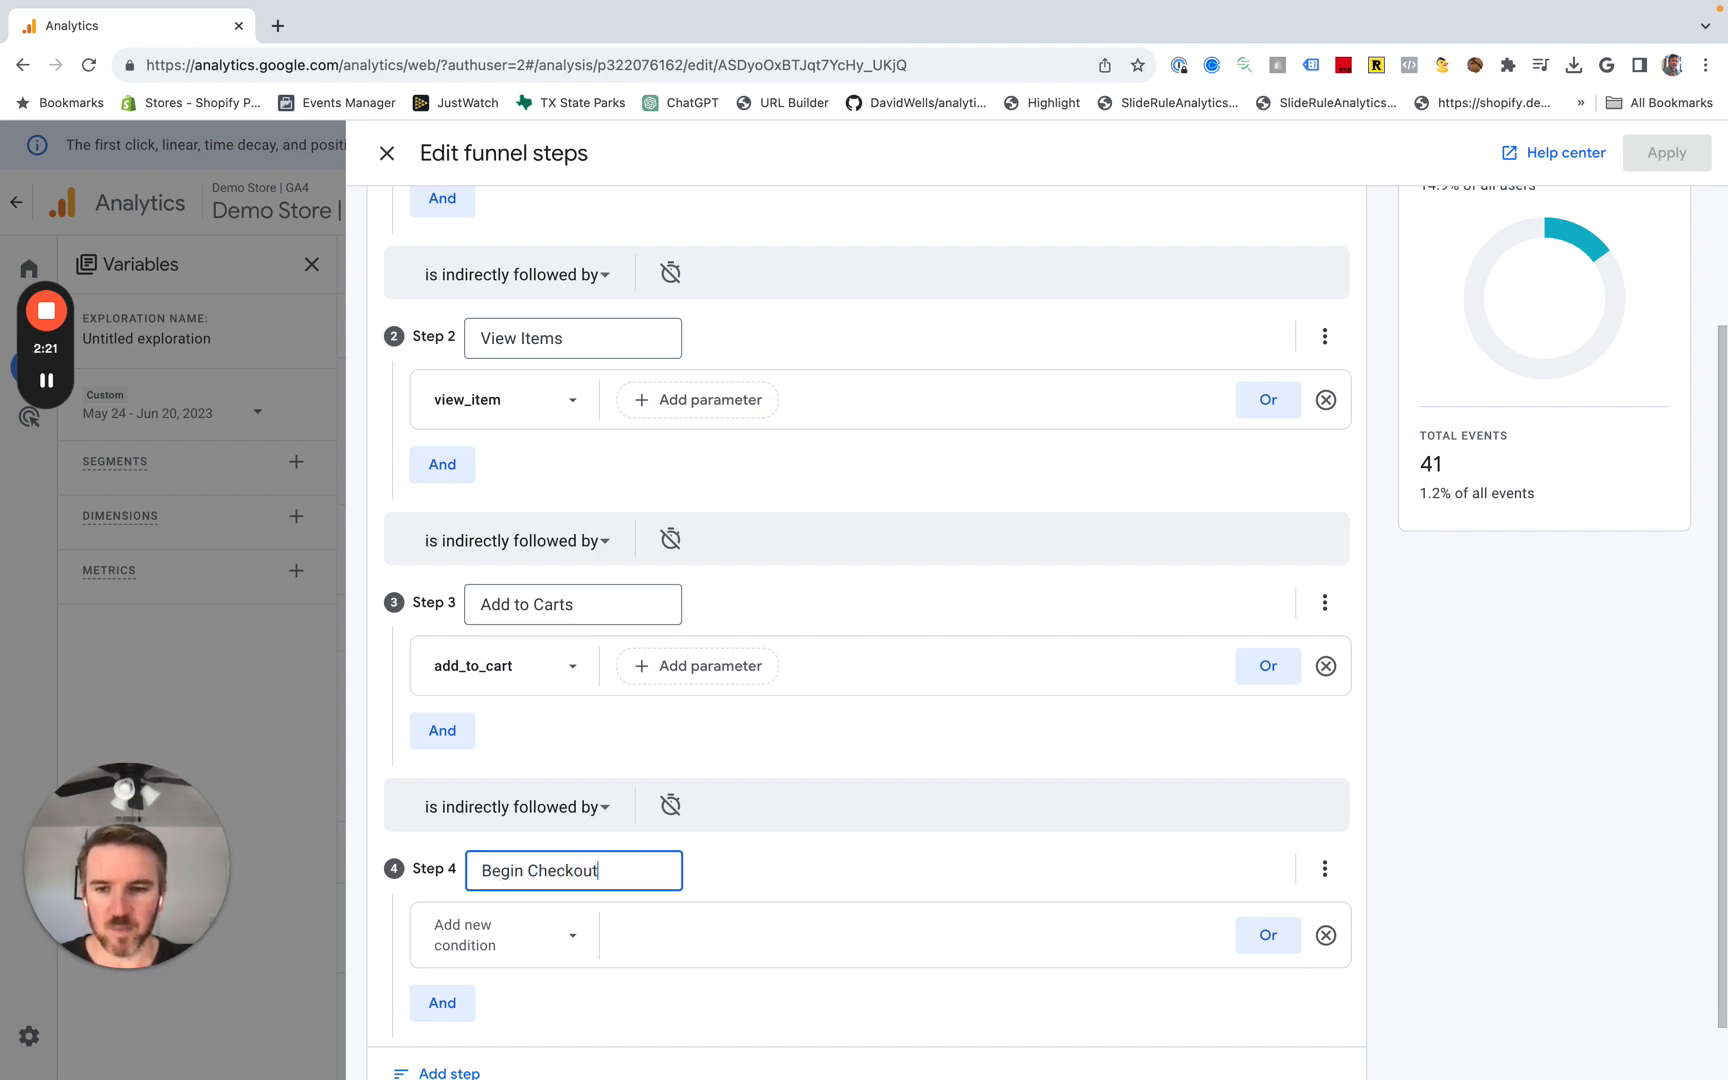
left_click(540, 945)
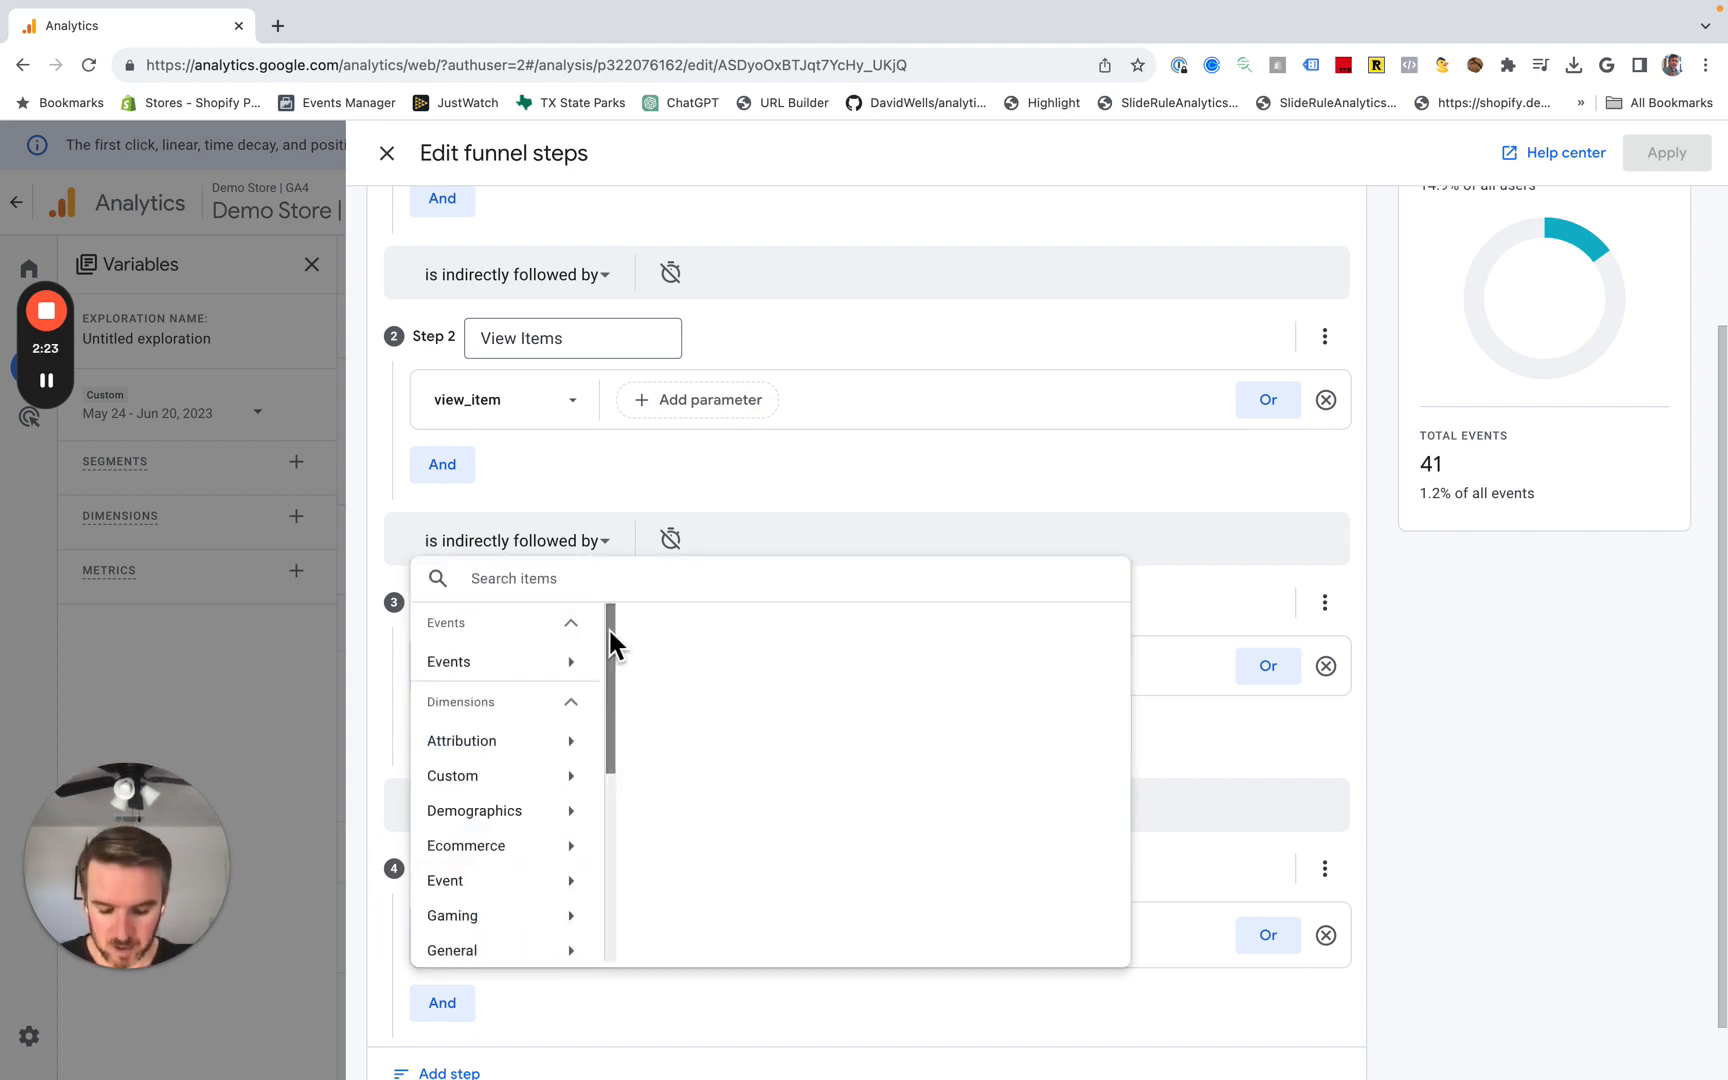
type("begin")
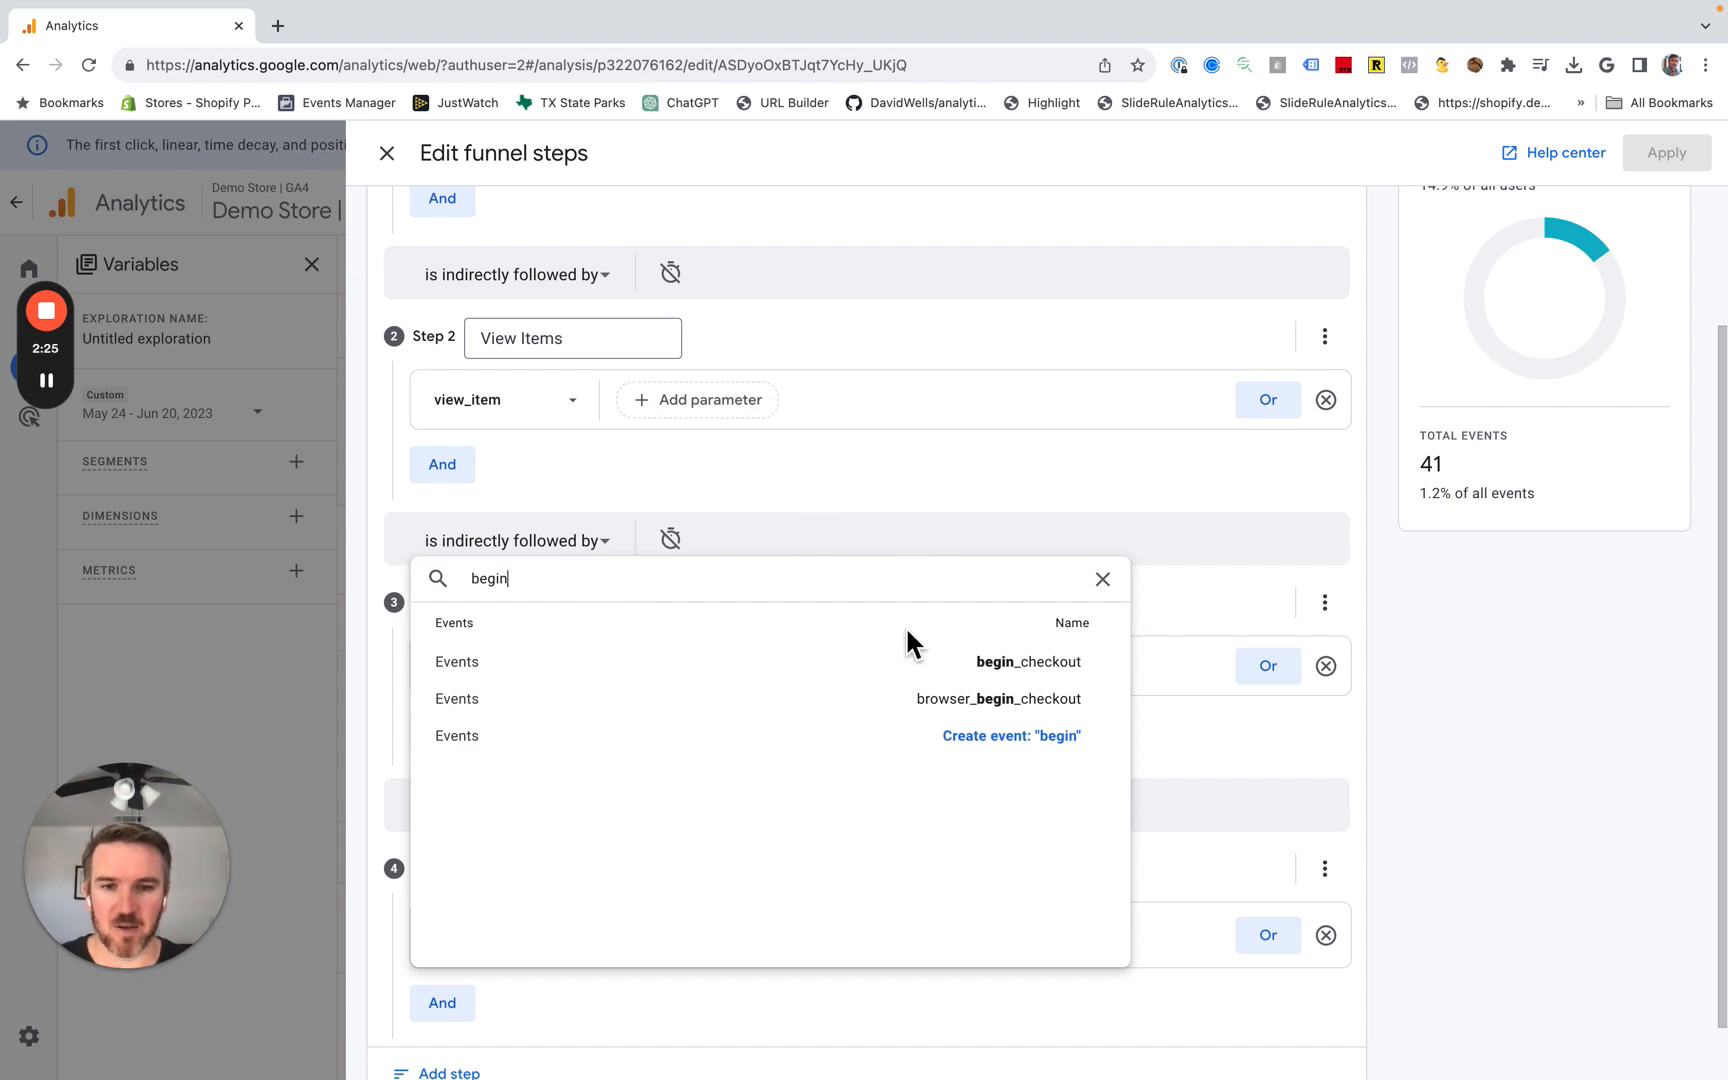
left_click(905, 661)
- Add a fifth funnel step named Purchases with the purchase event as its condition, and apply the funnel steps
scroll(870, 737, "down", 1)
left_click(449, 1012)
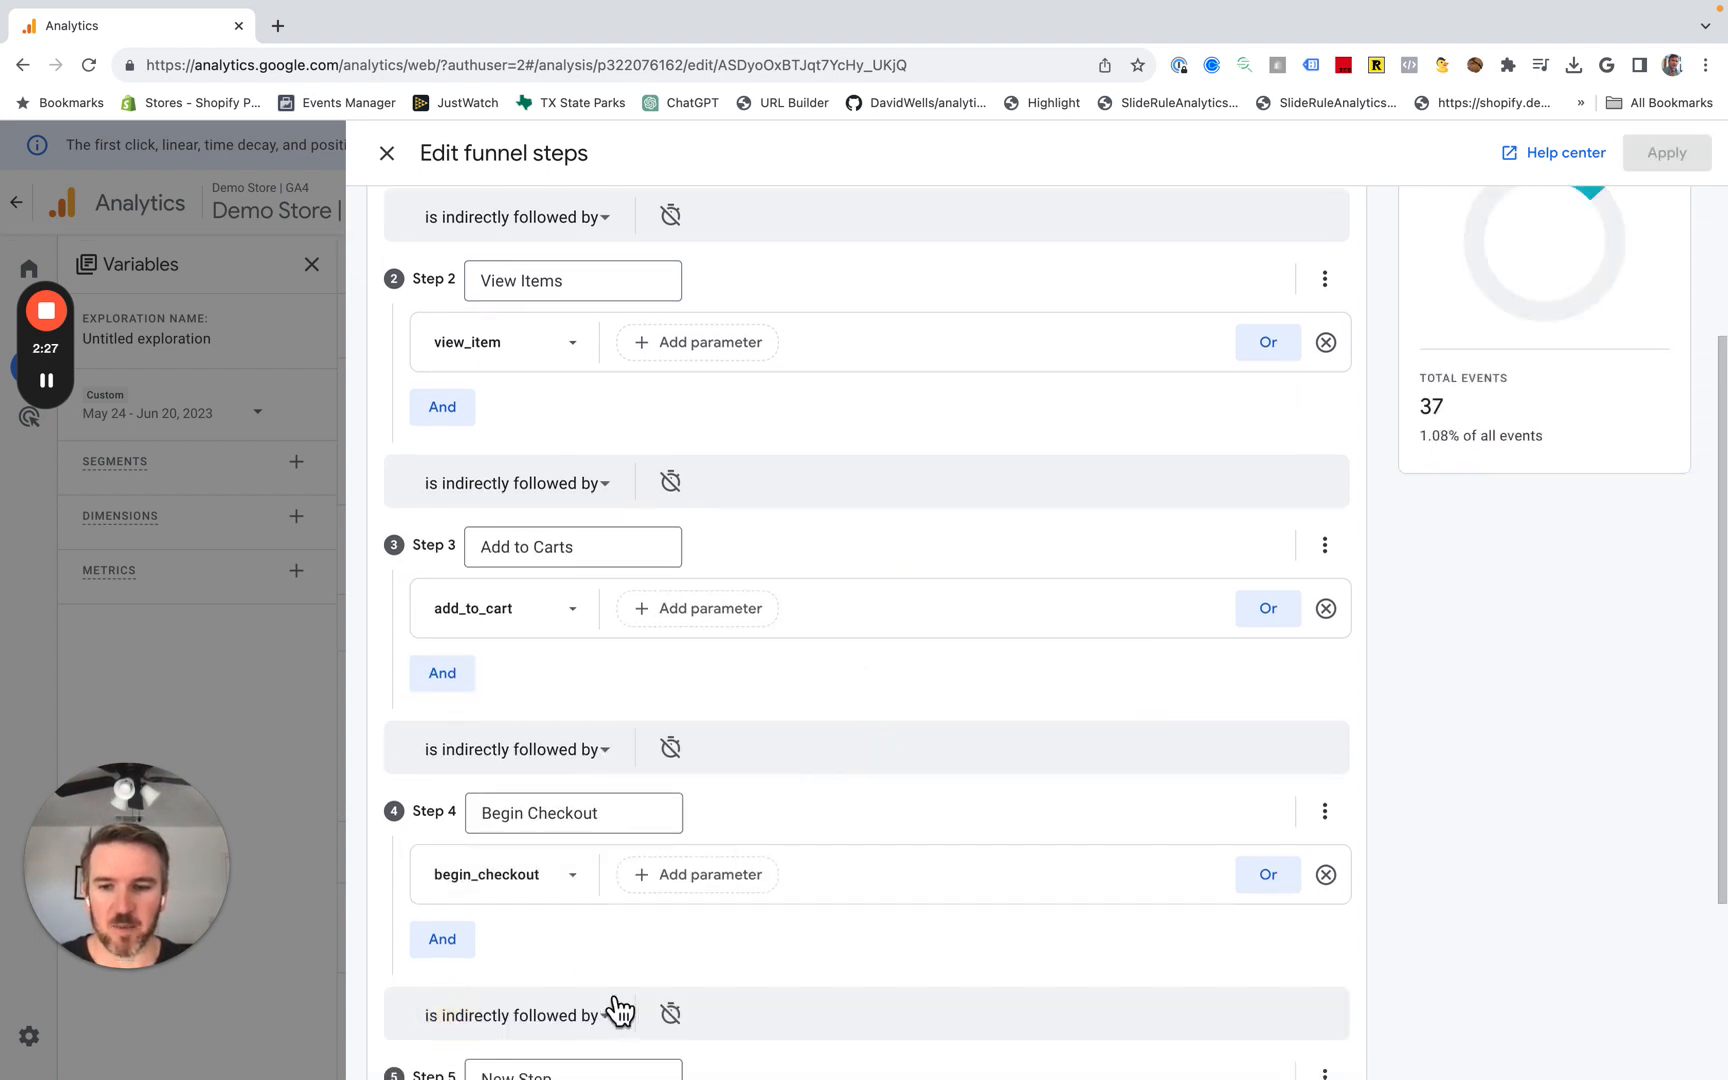
scroll(630, 920, "down", 3)
left_click_drag(588, 800, 456, 782)
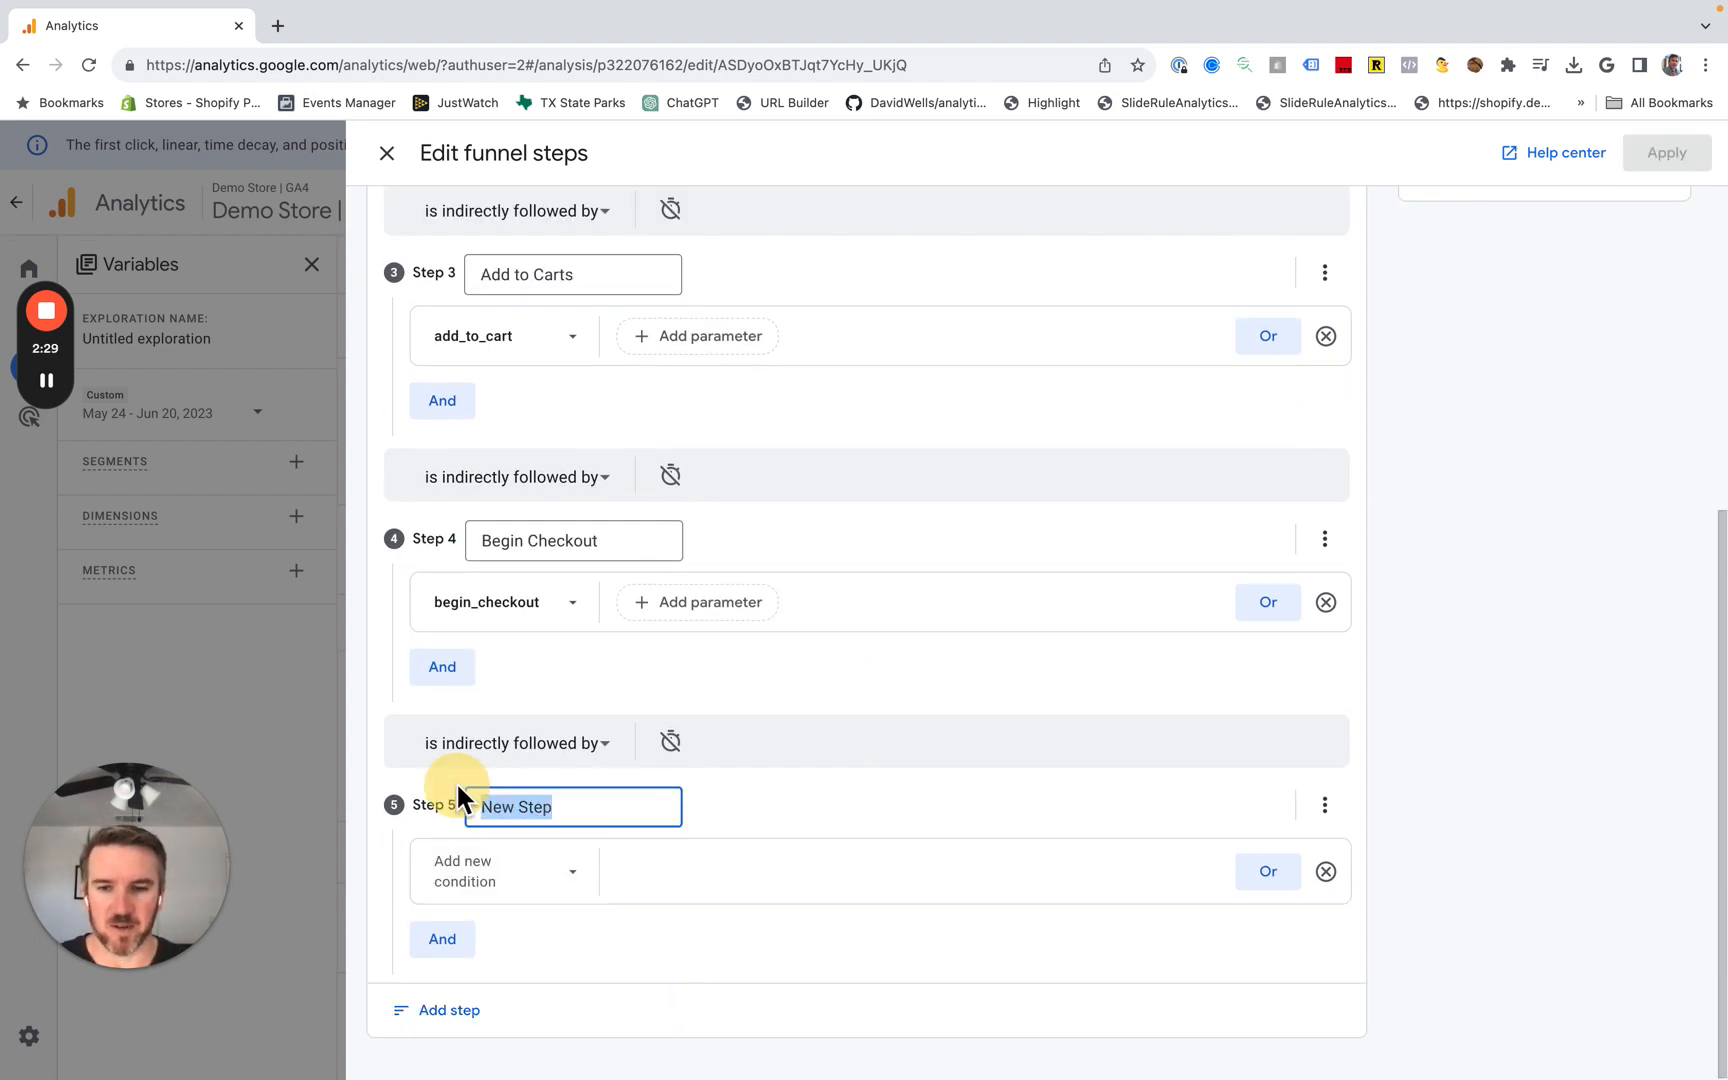
type("Purchases")
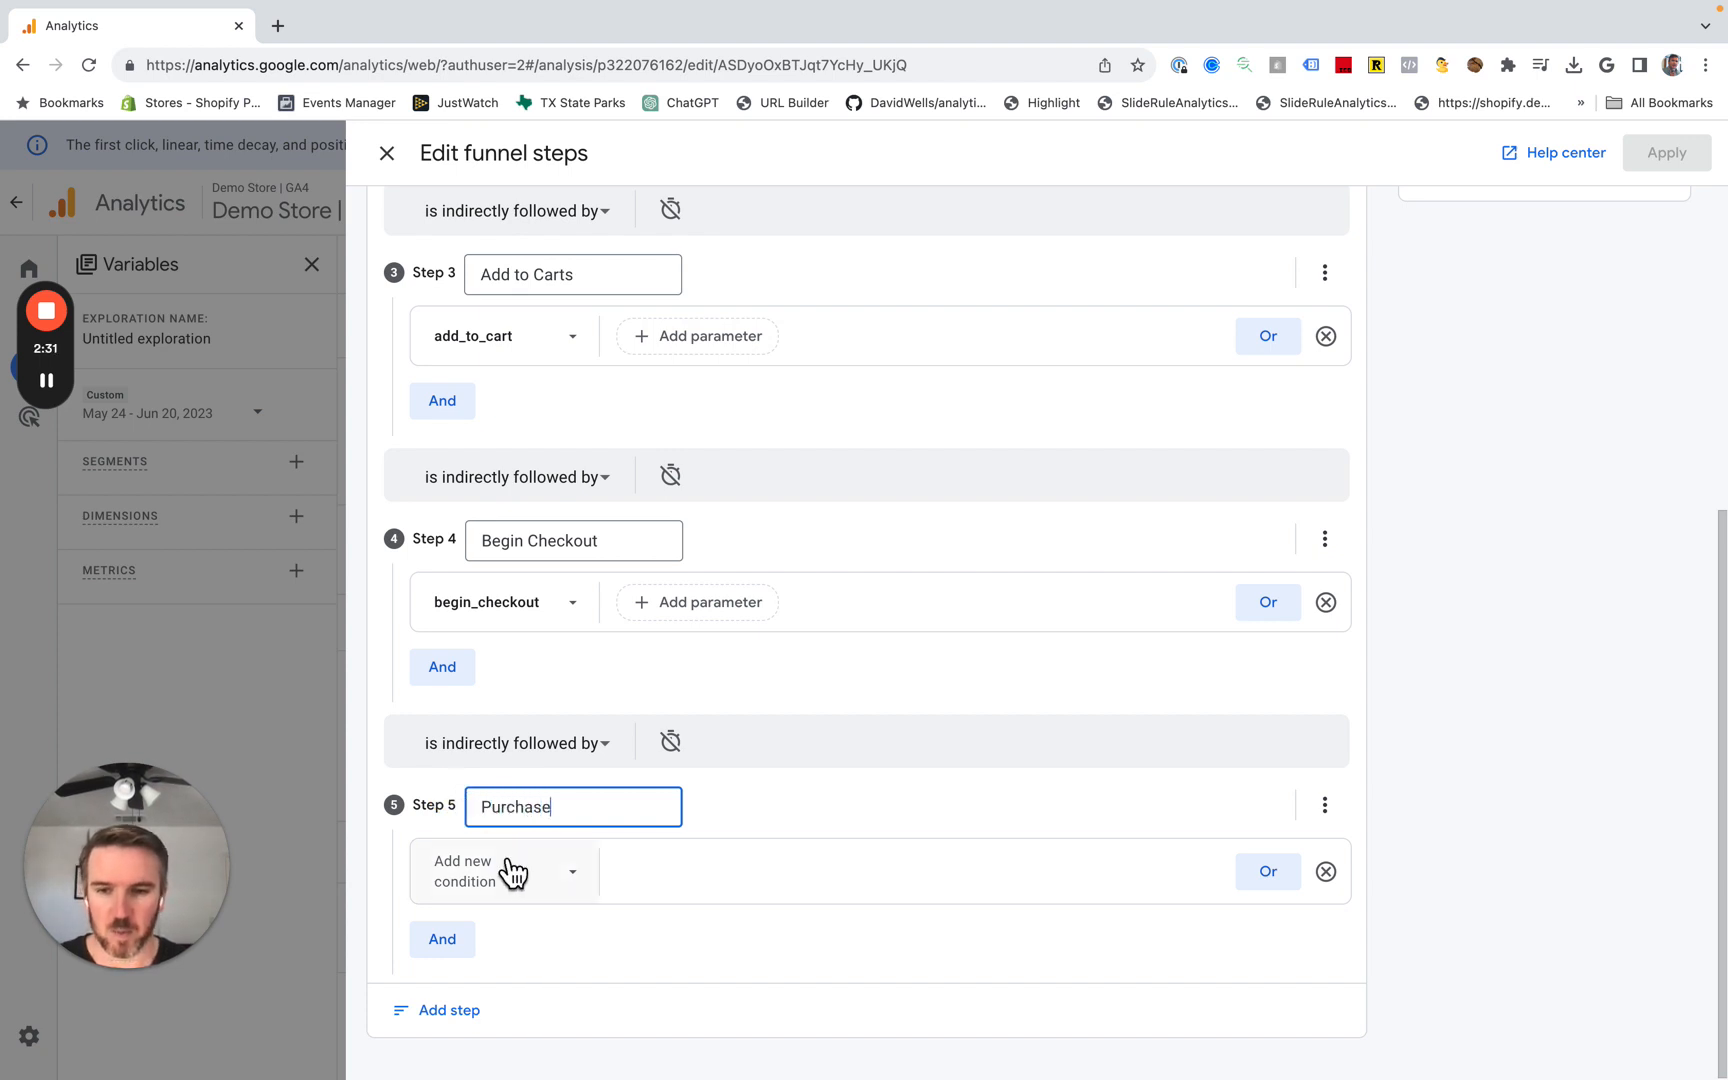
left_click(513, 872)
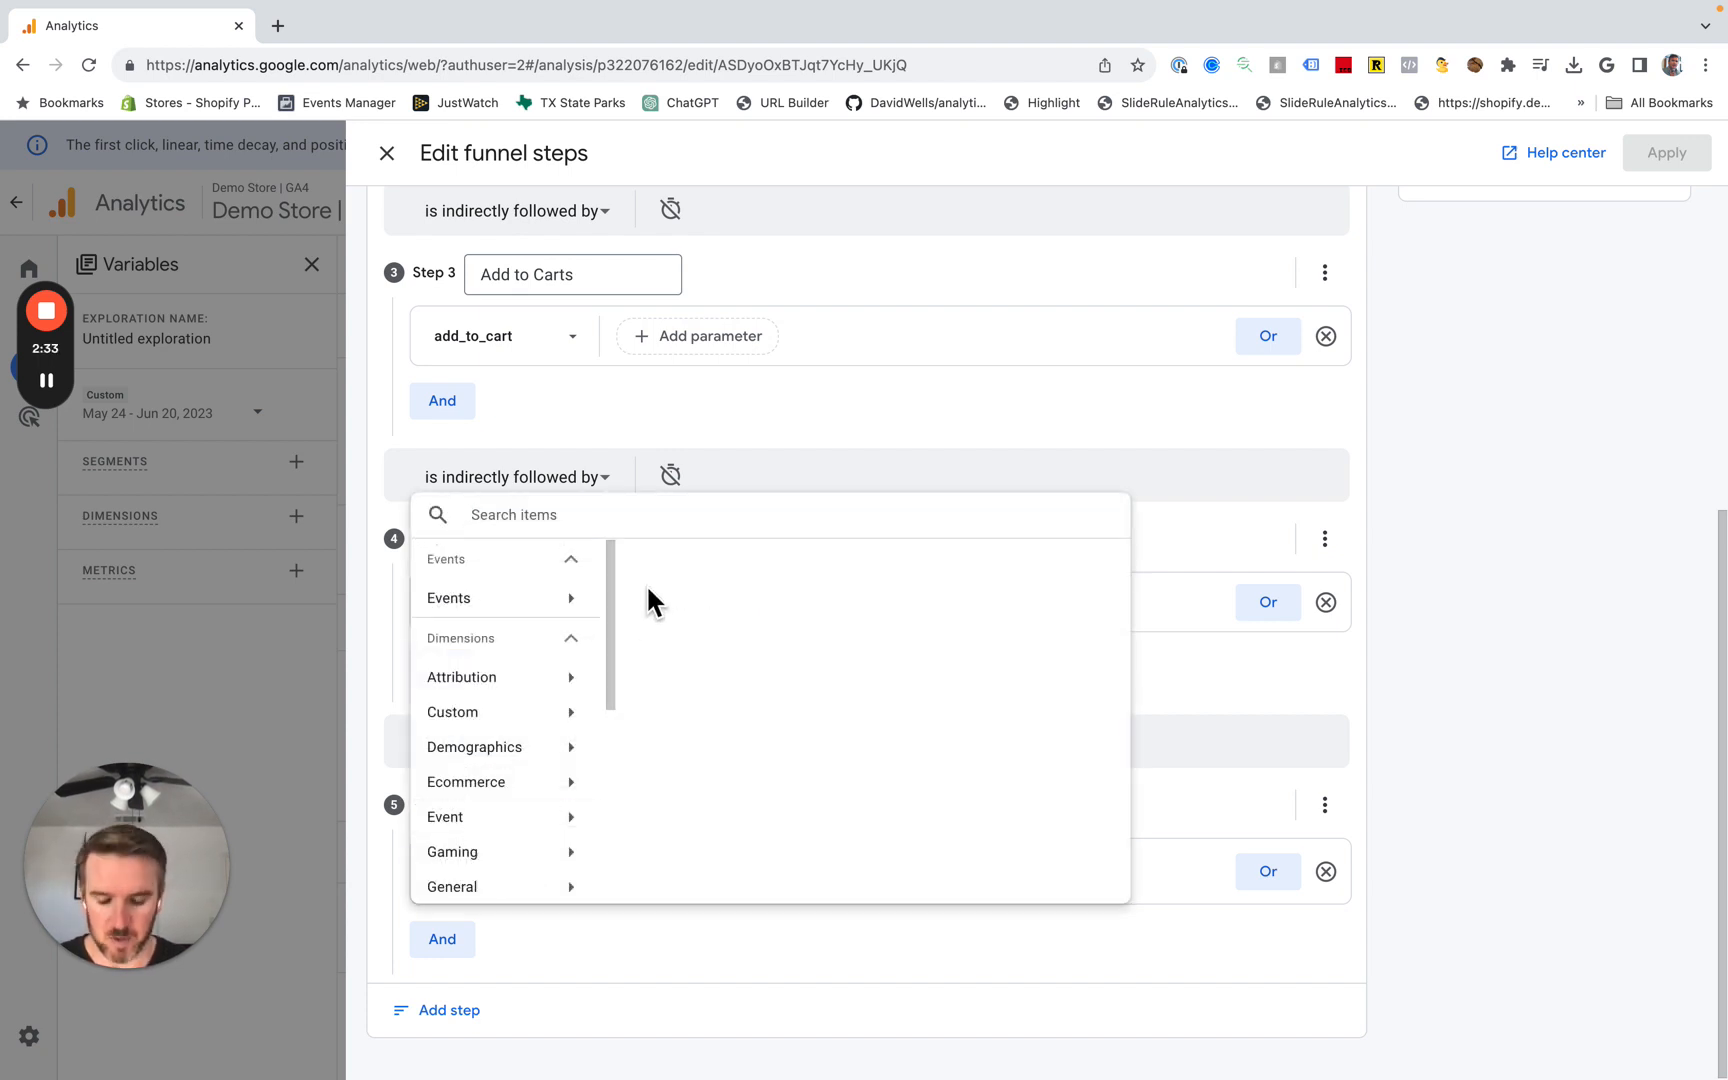
type("purch")
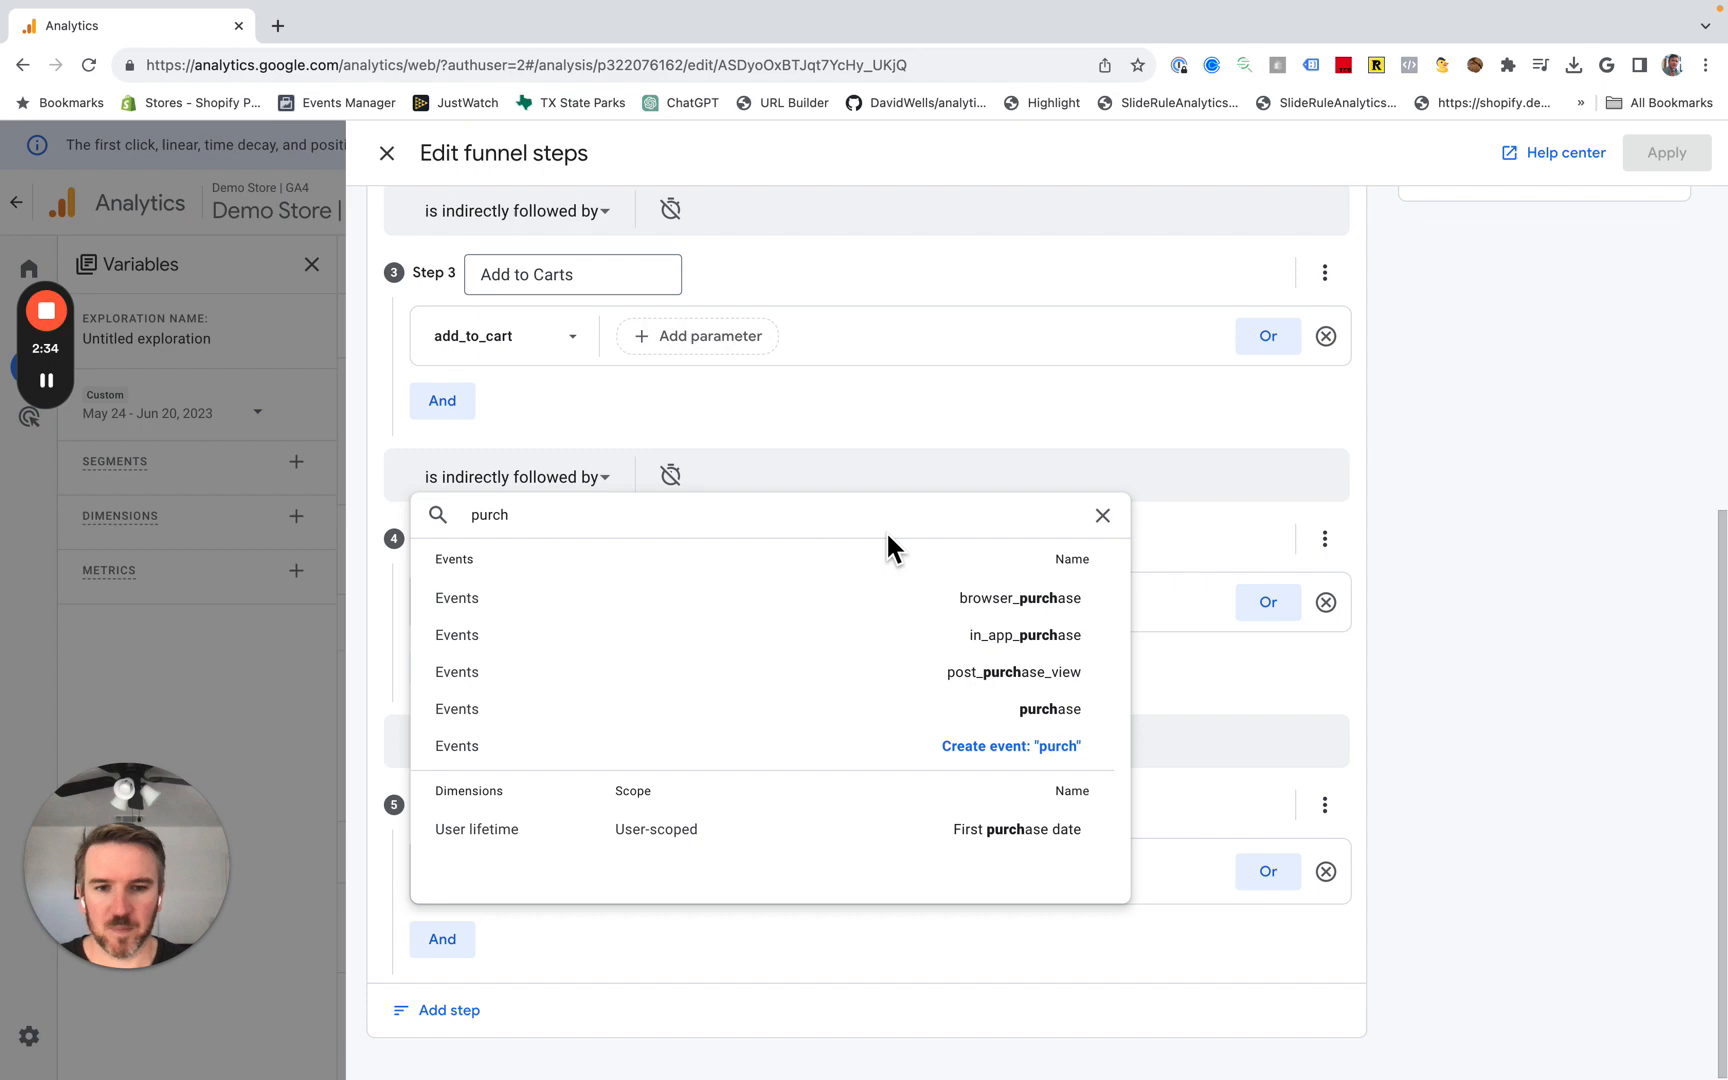
left_click(972, 707)
scroll(1336, 501, "up", 5)
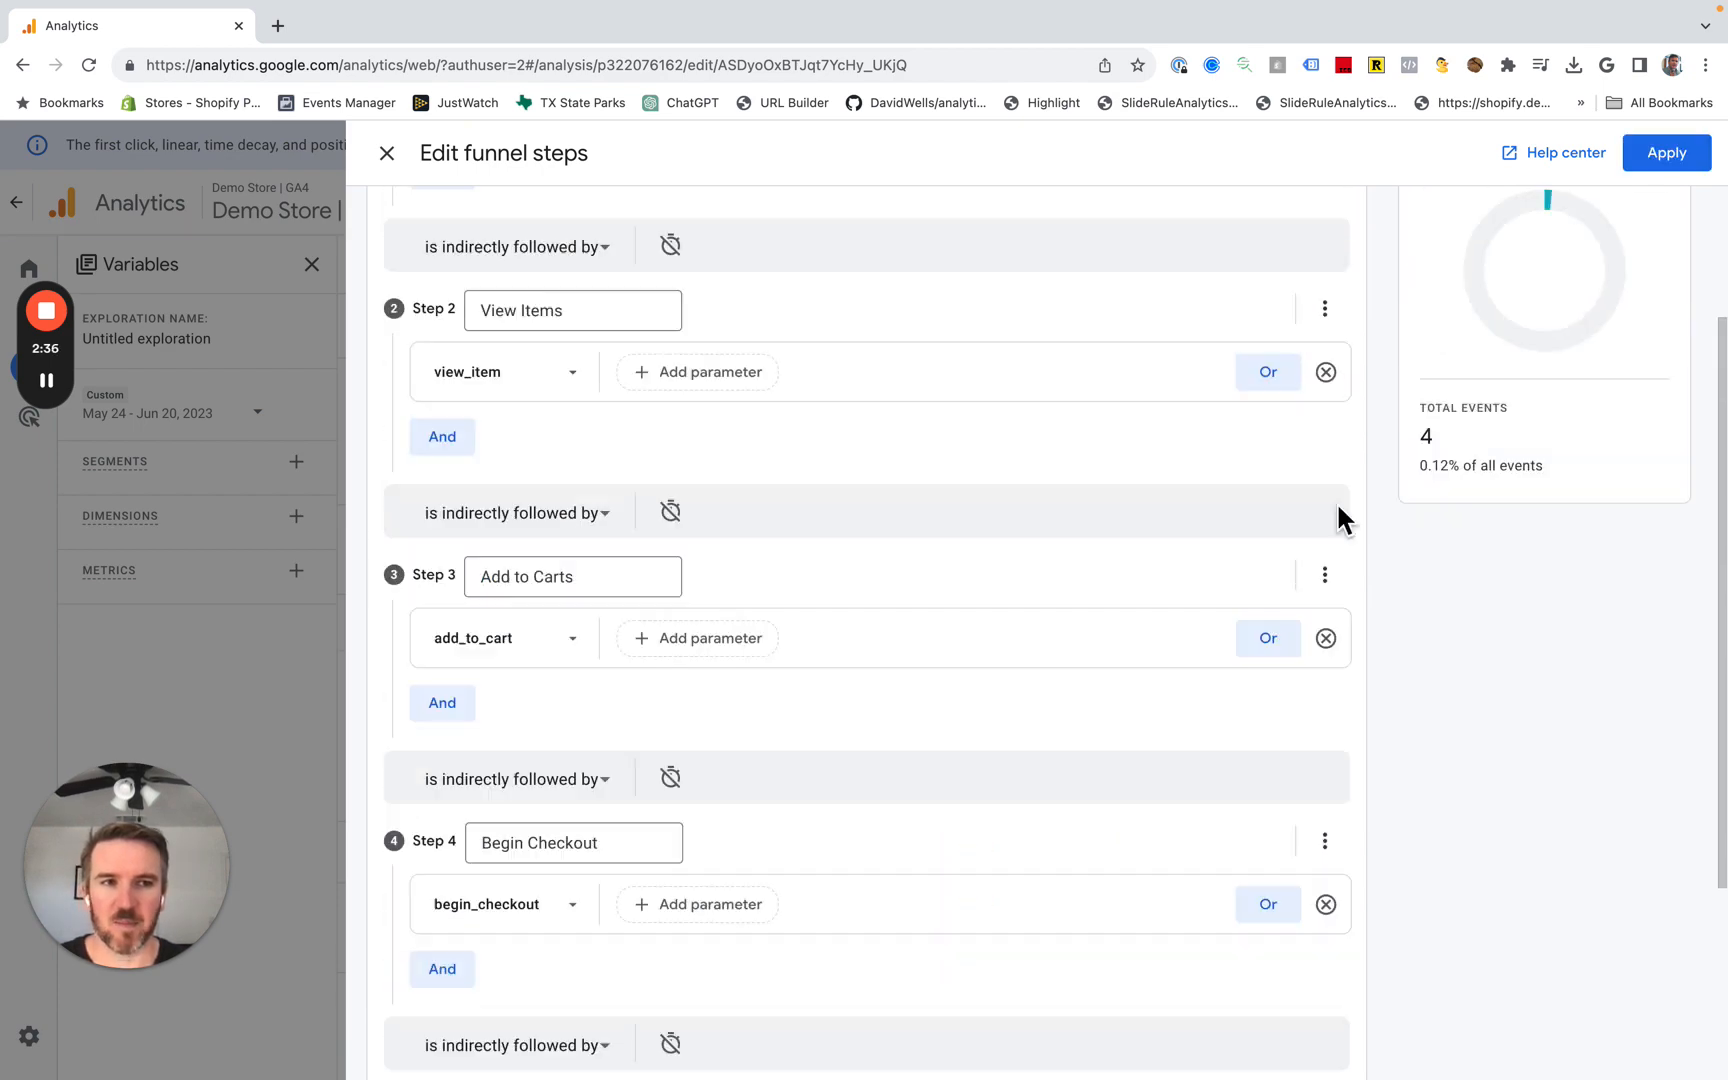
left_click(1670, 155)
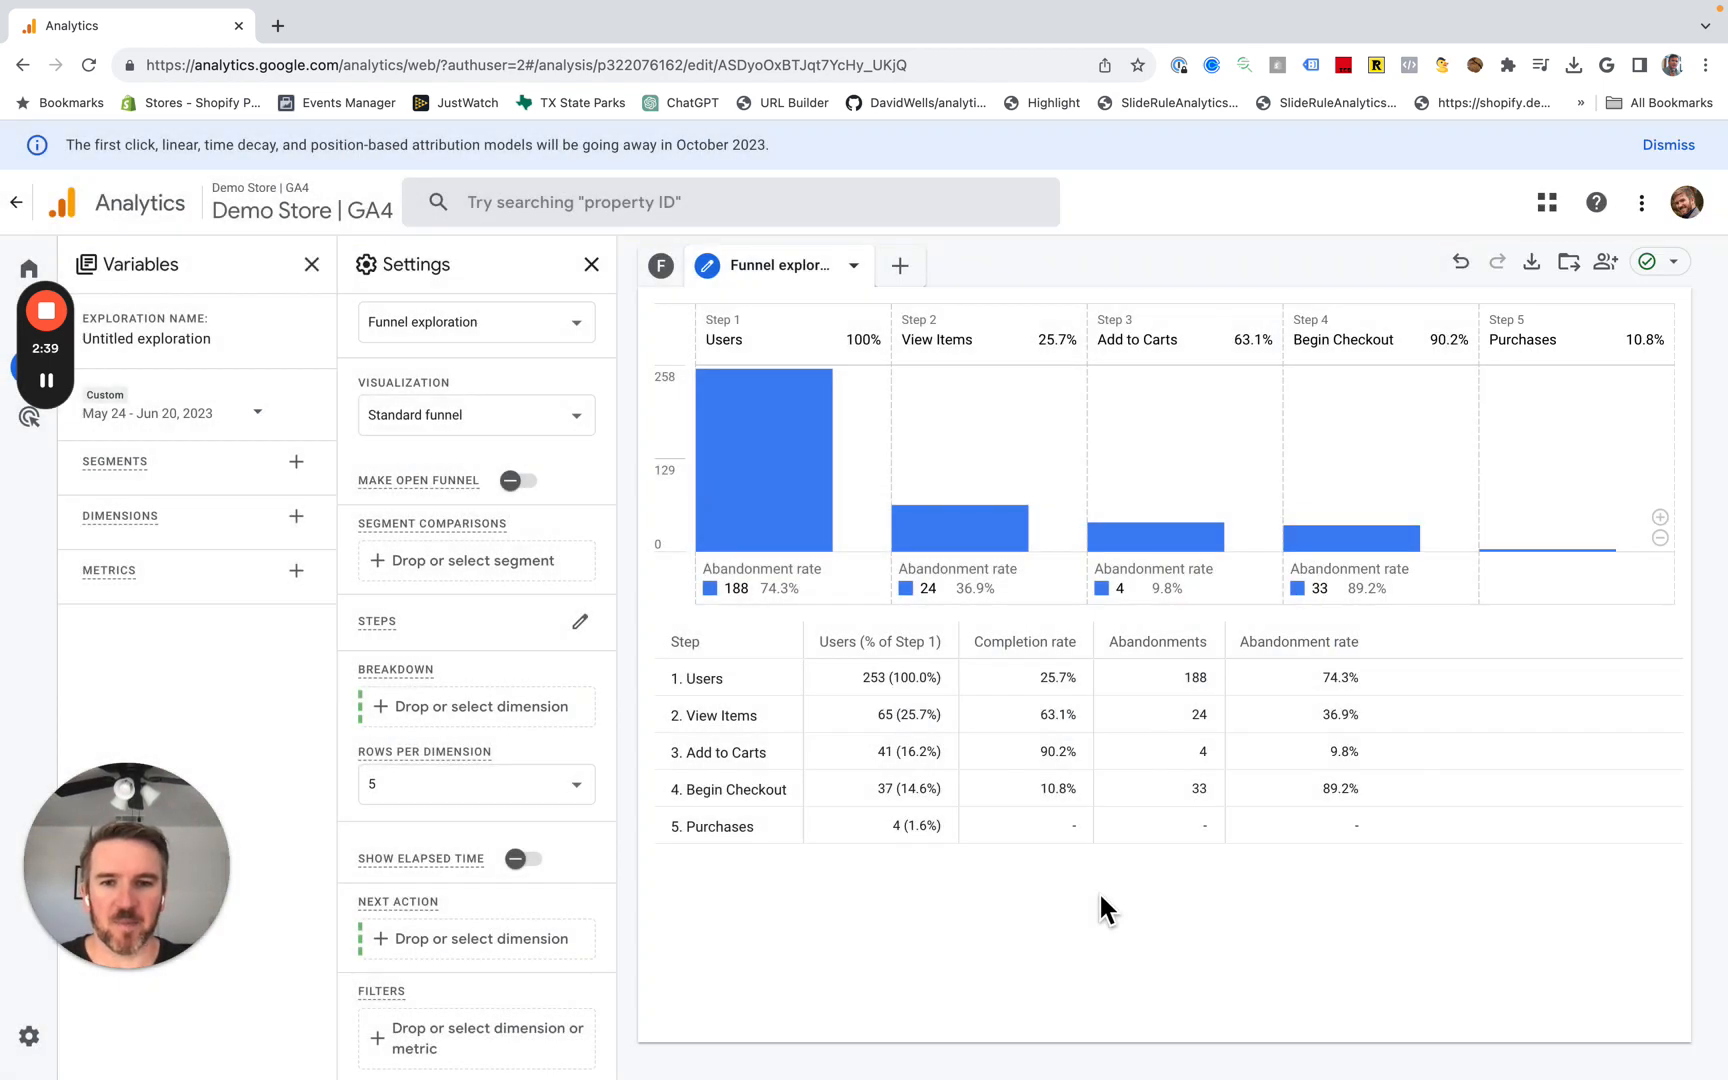
- Examine the active users and drop-off between stages in the funnel chart, from Users through Purchases
mouse_move(1170, 522)
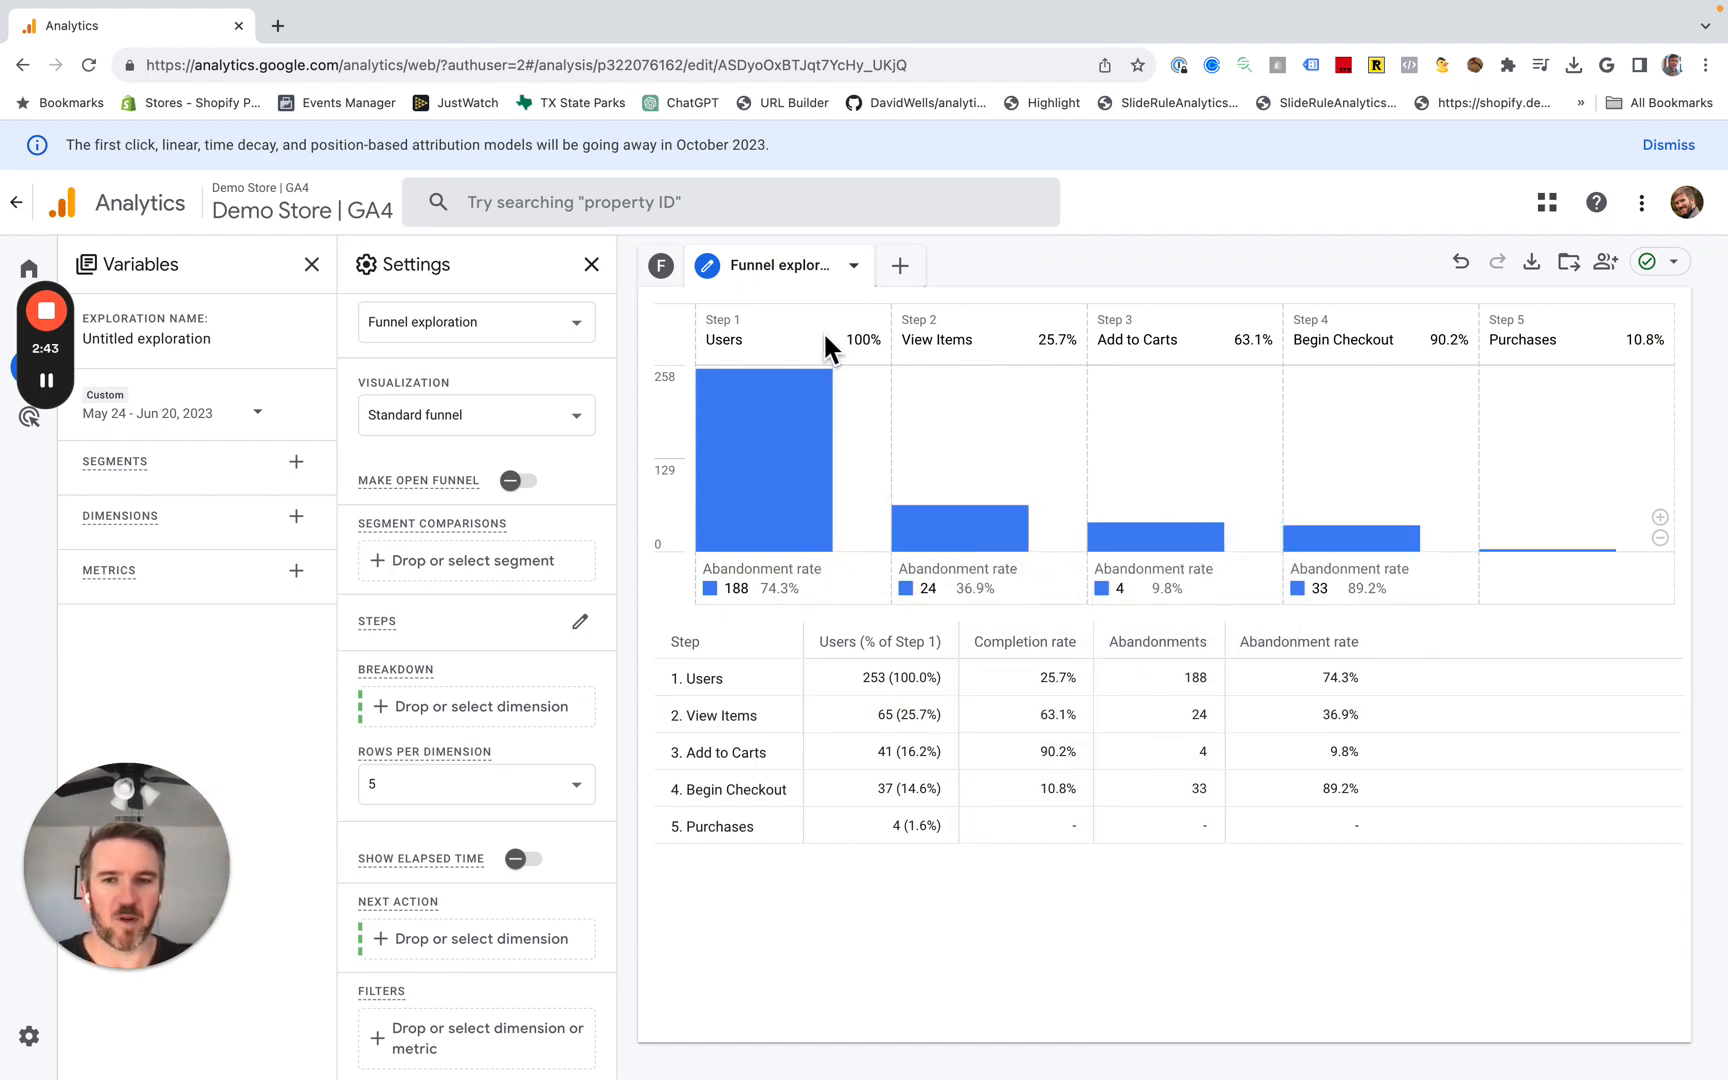
mouse_move(745, 444)
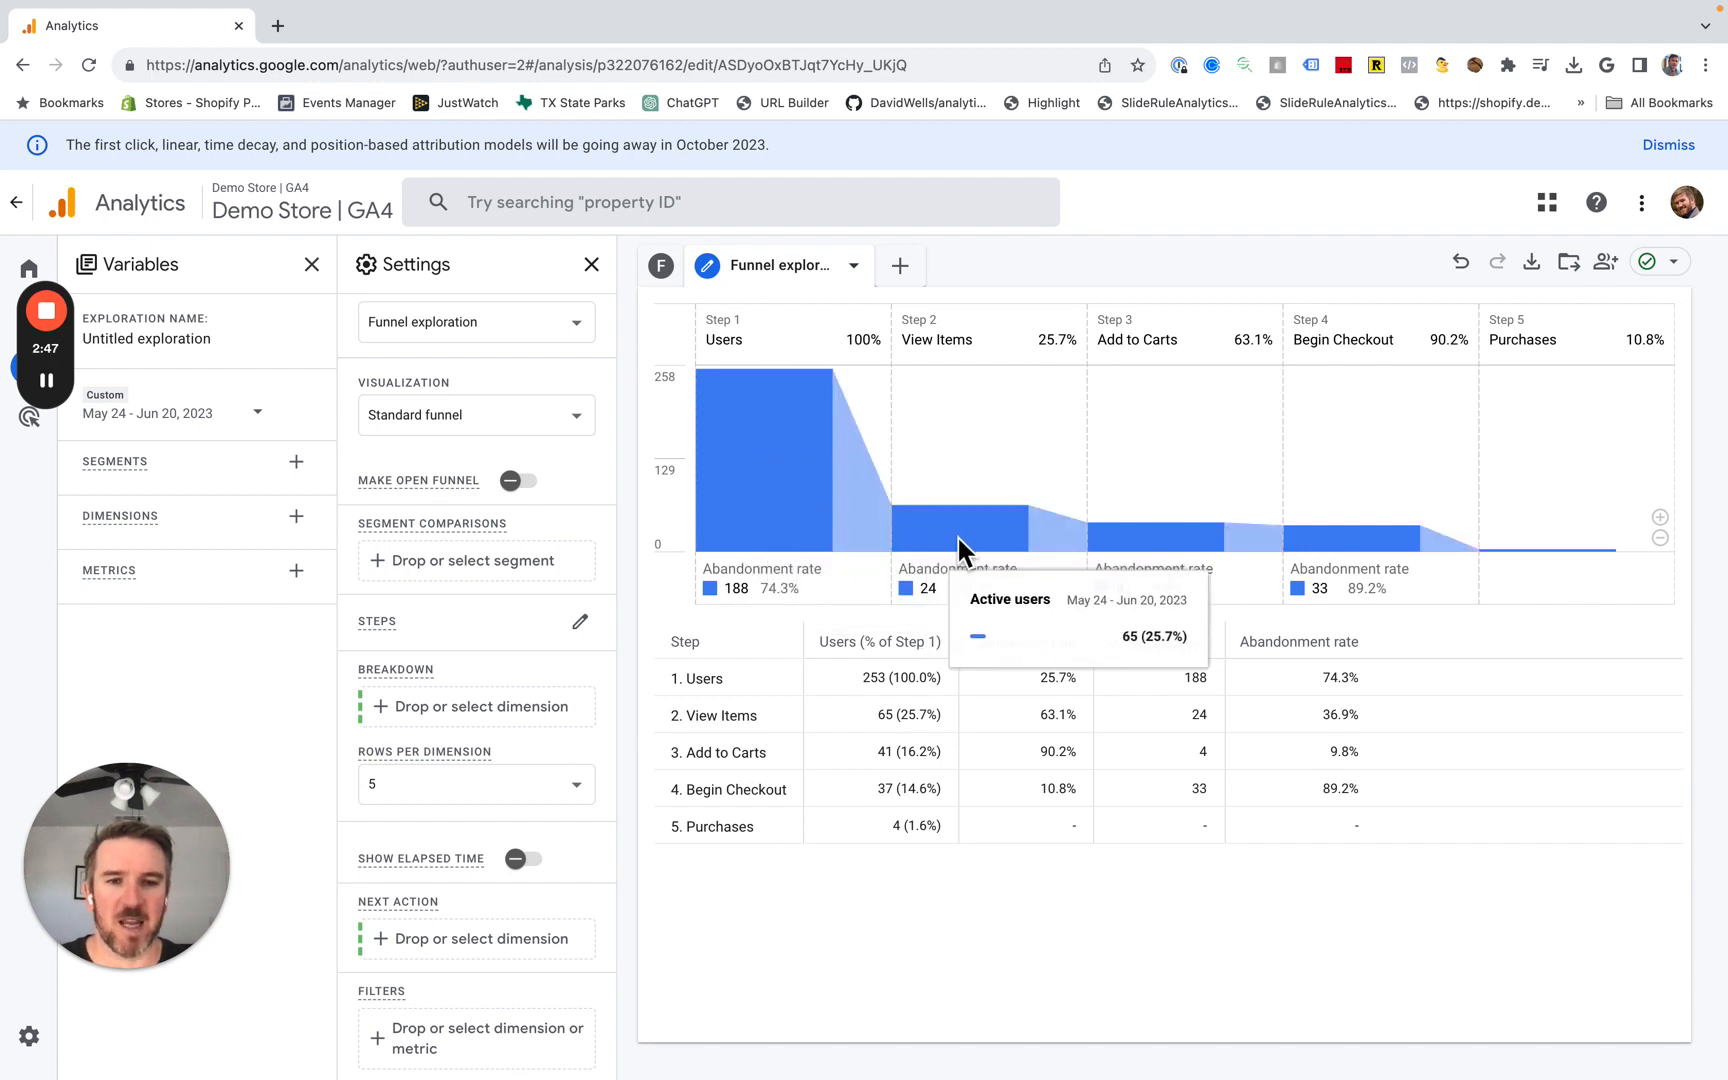
mouse_move(1228, 555)
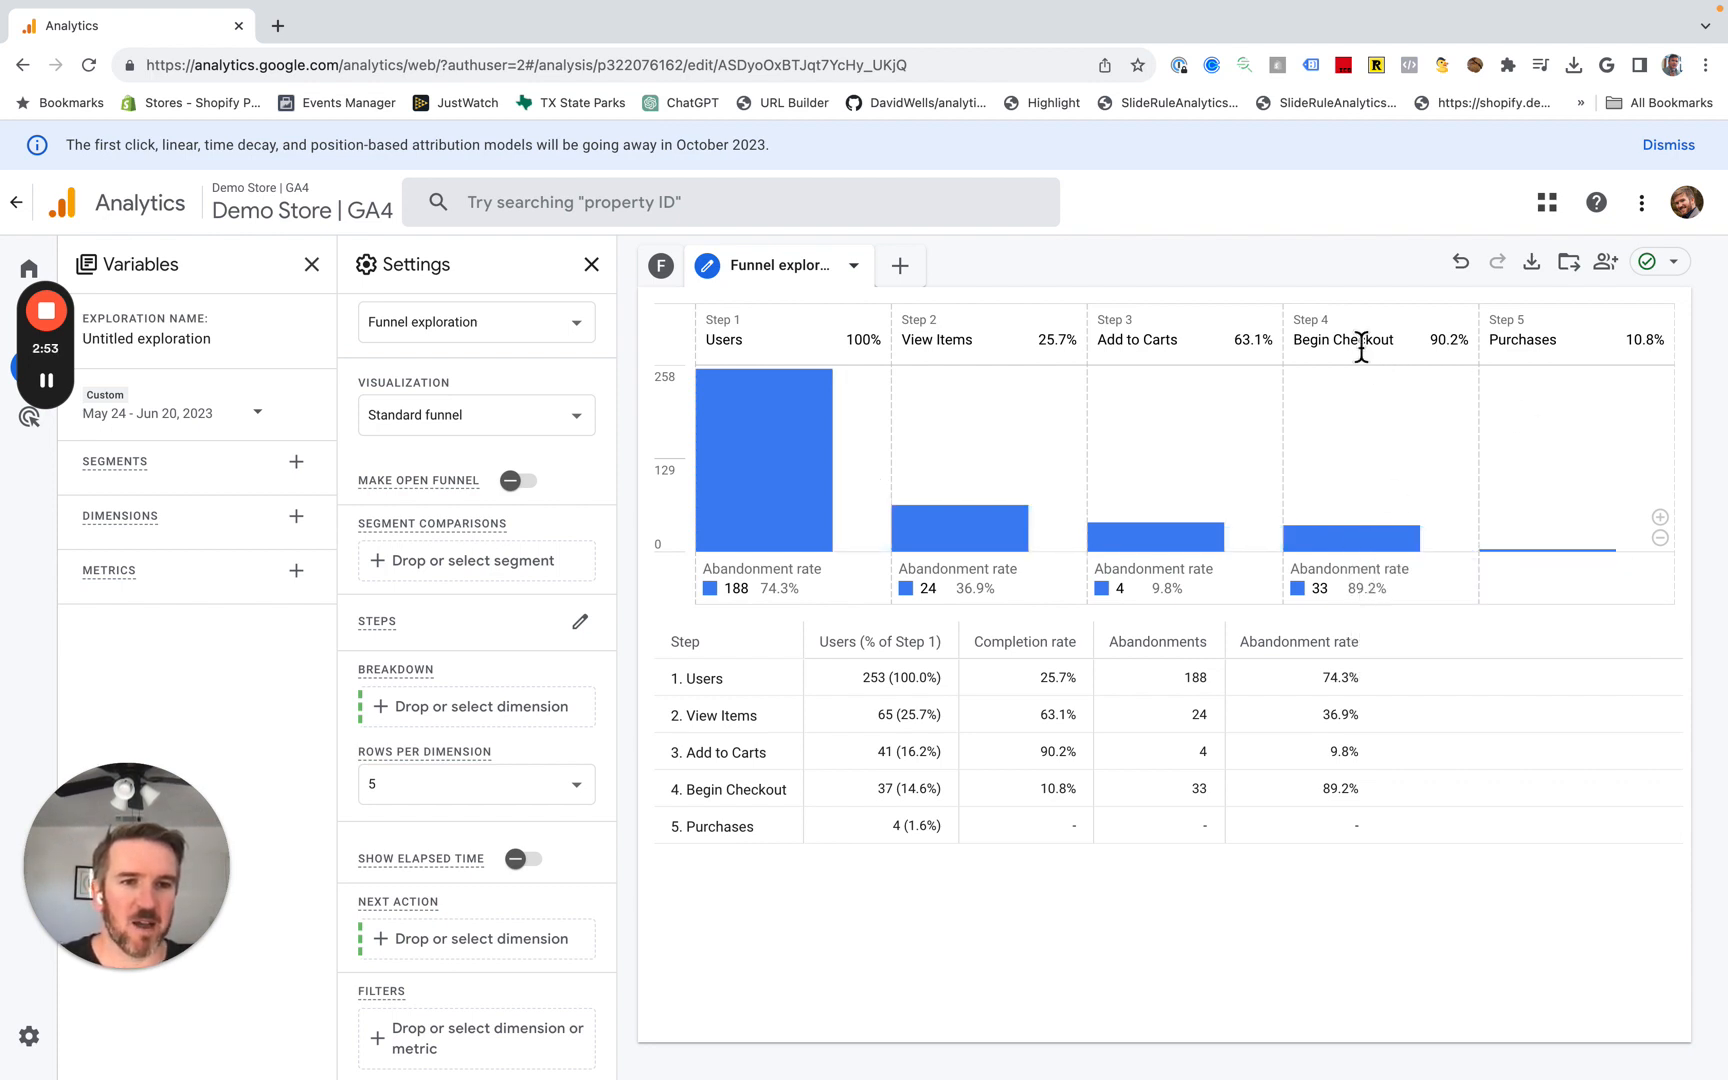
mouse_move(1382, 543)
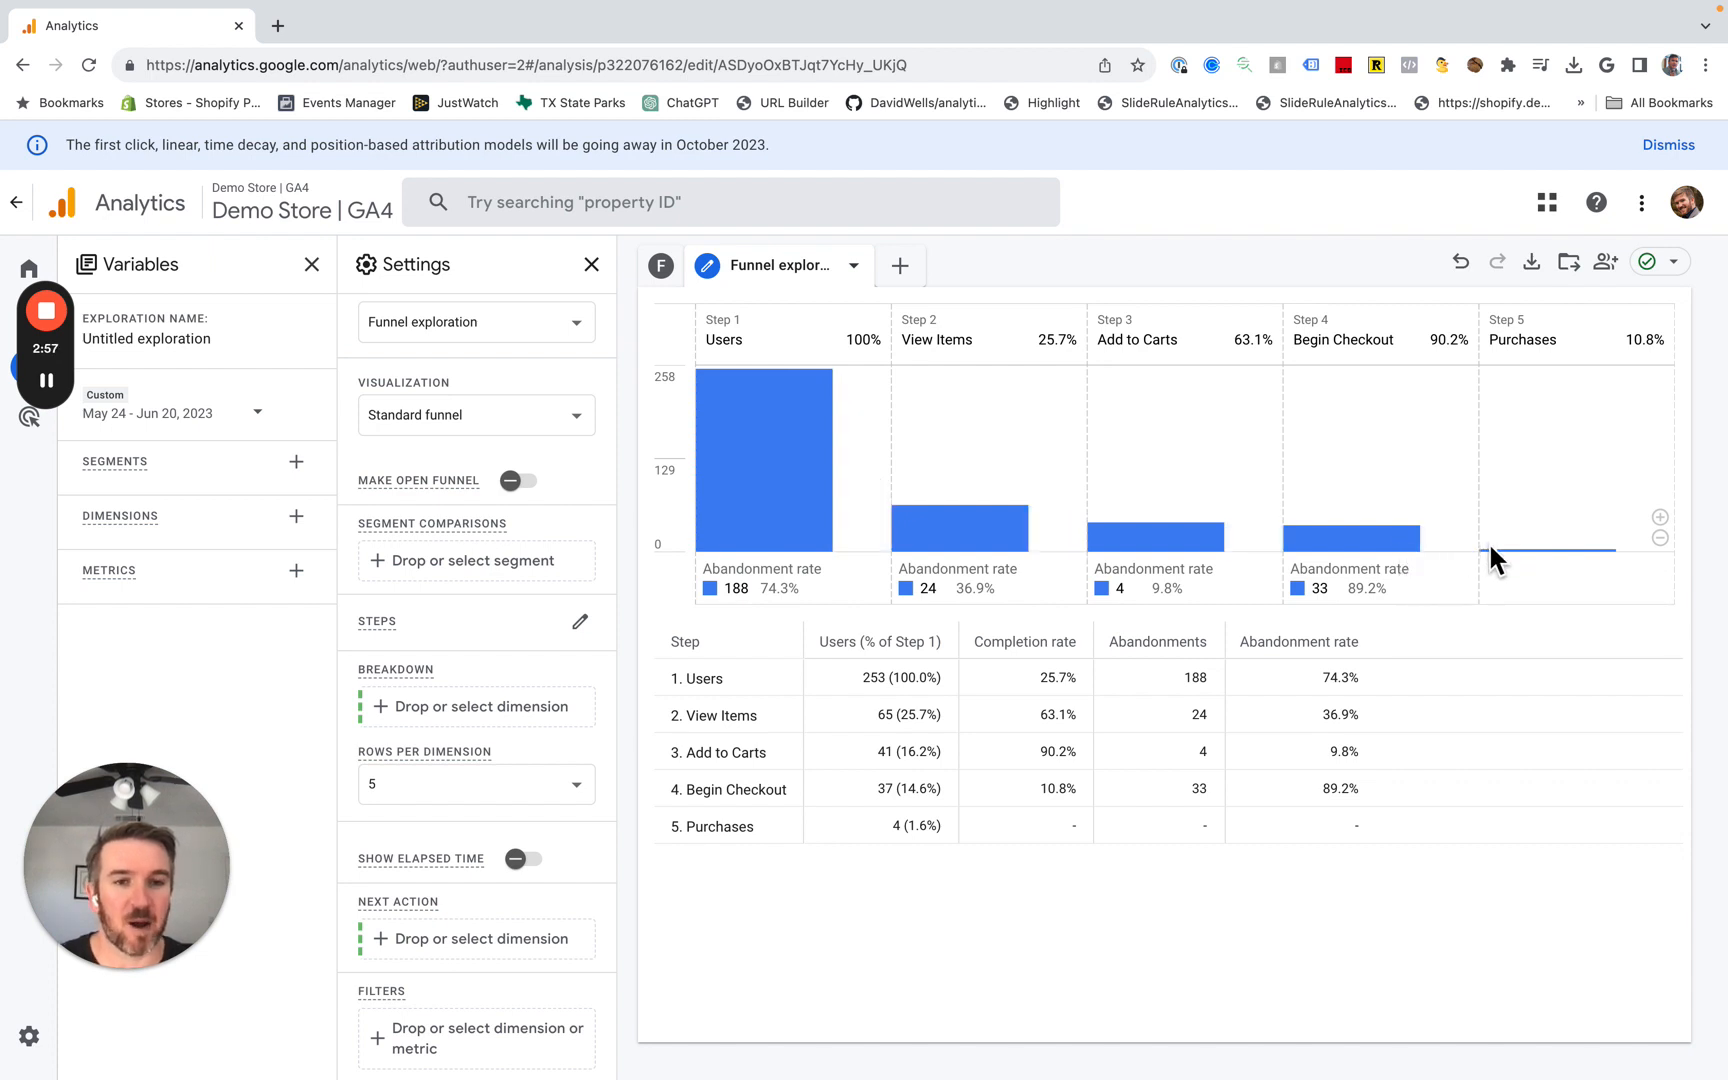
mouse_move(981, 532)
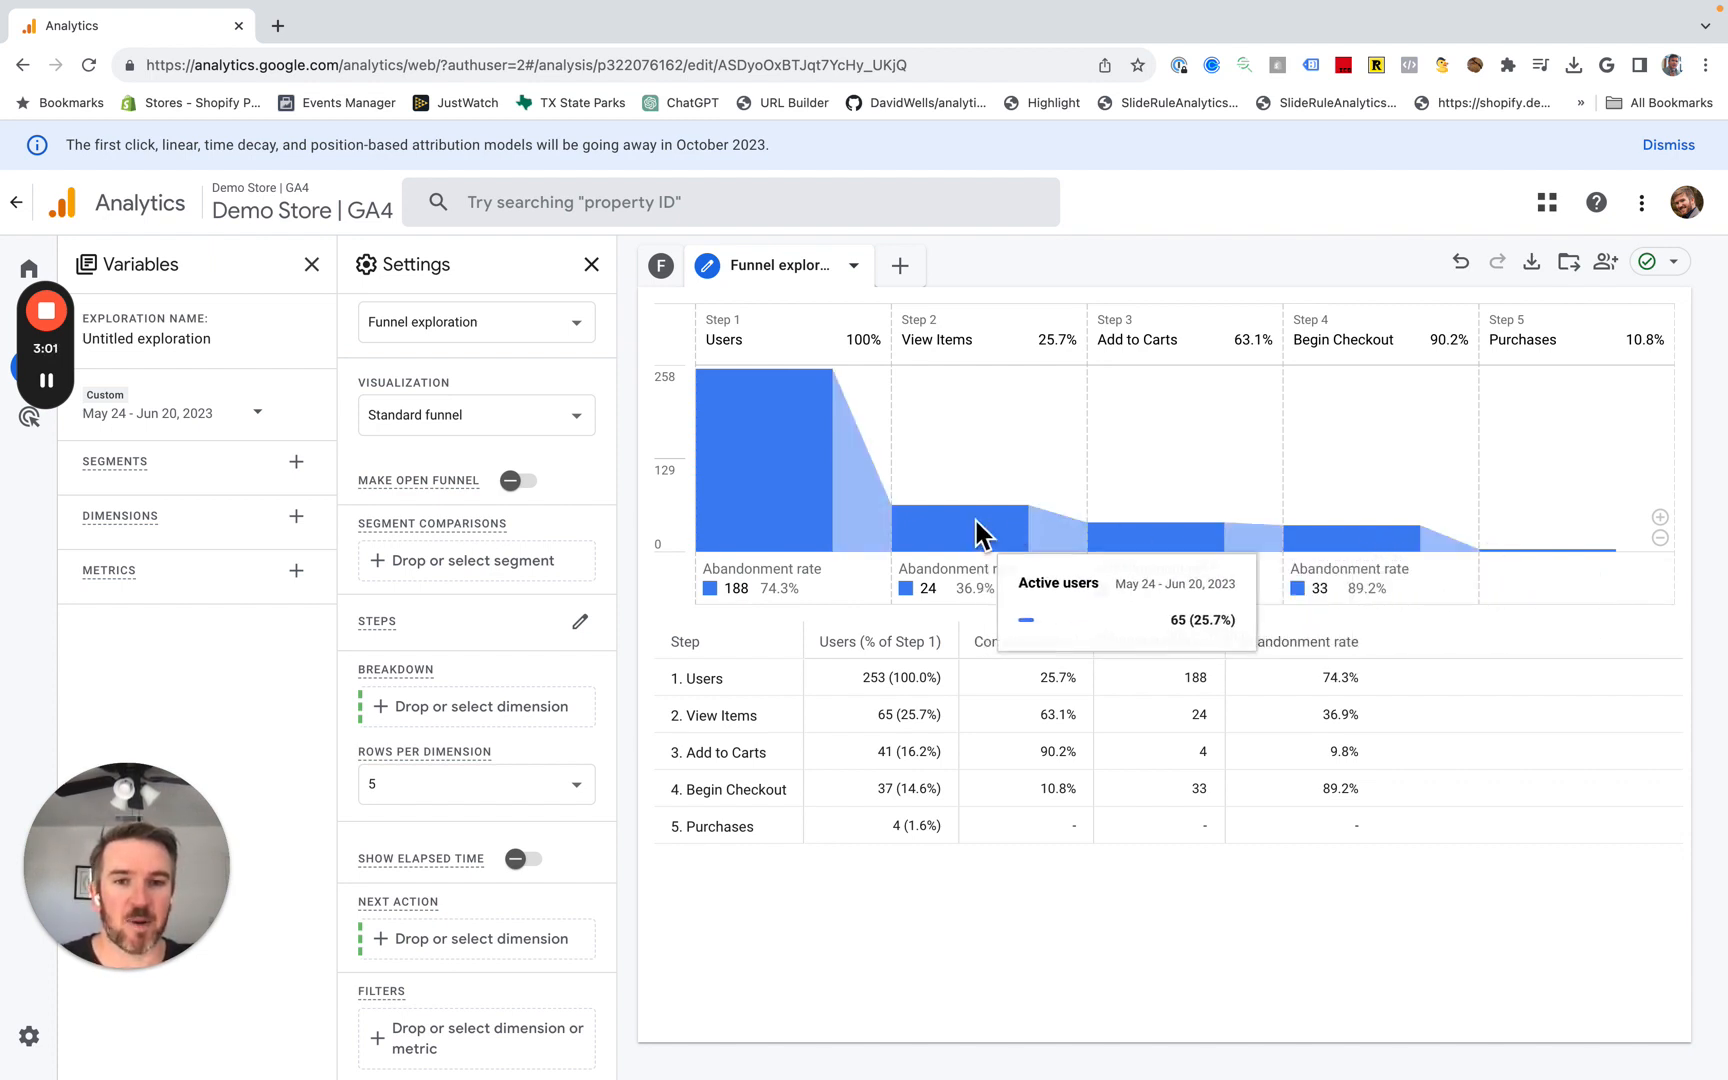
mouse_move(1317, 530)
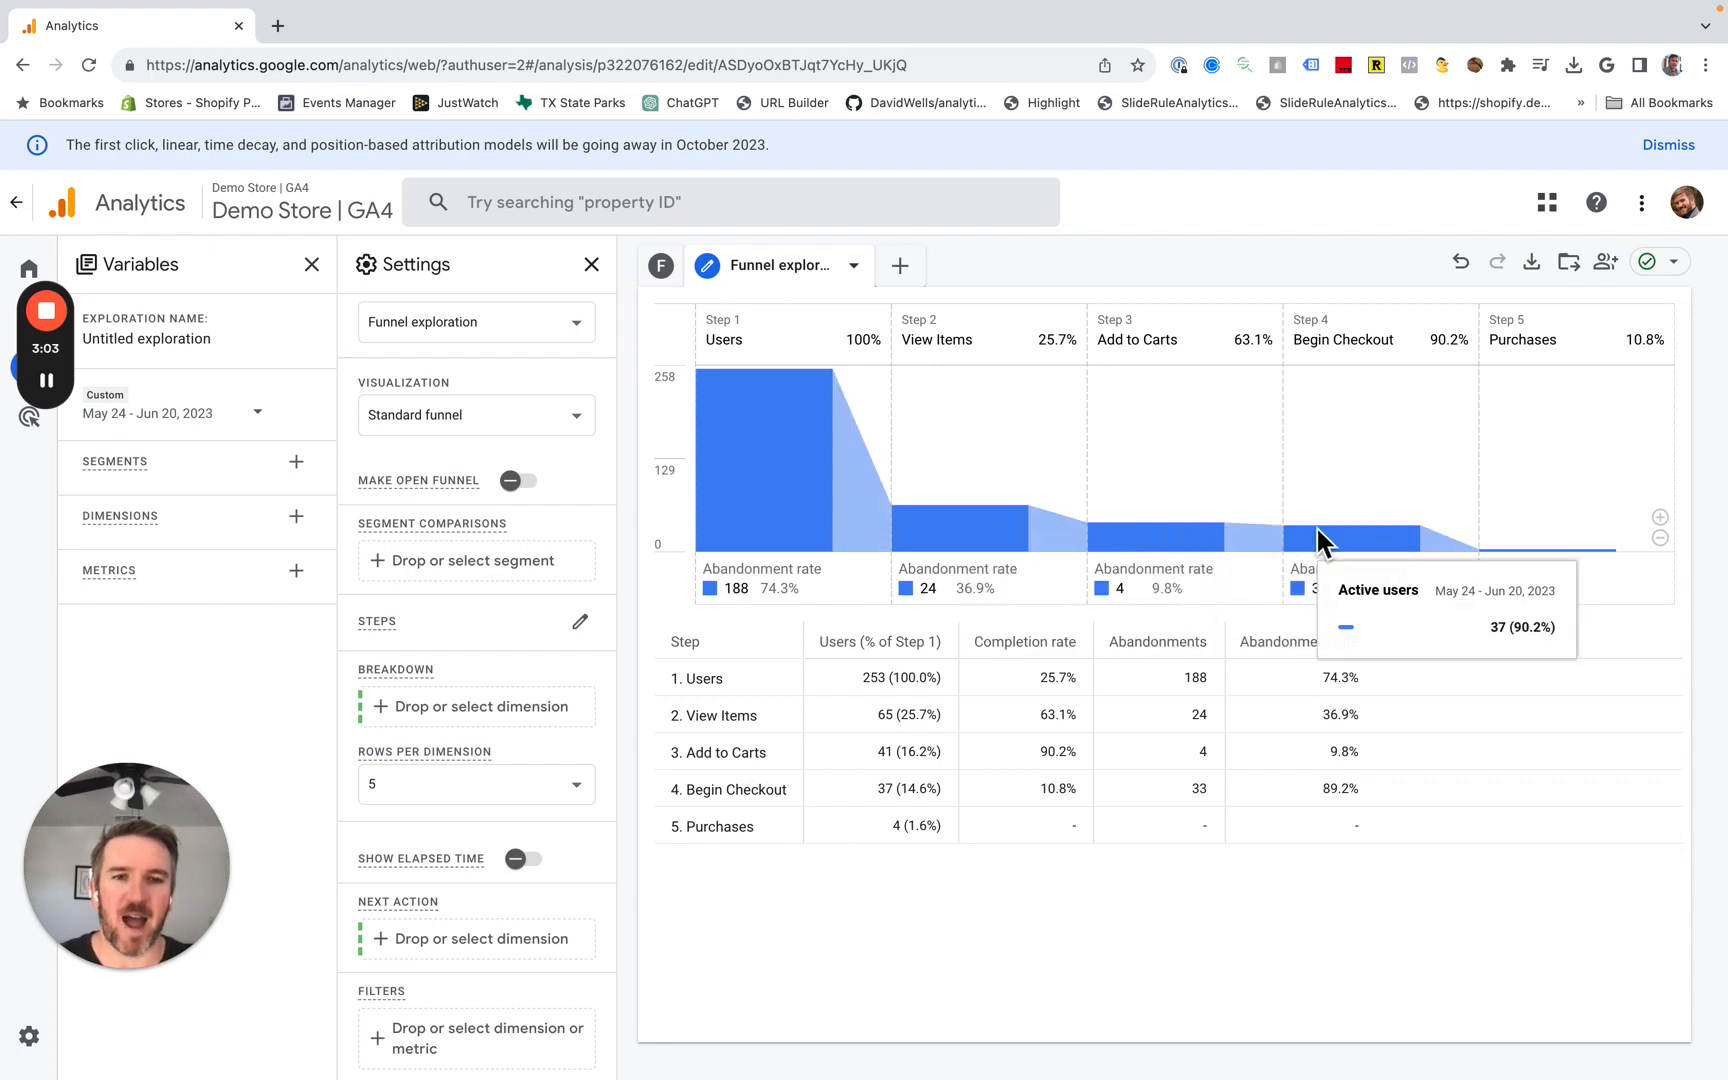